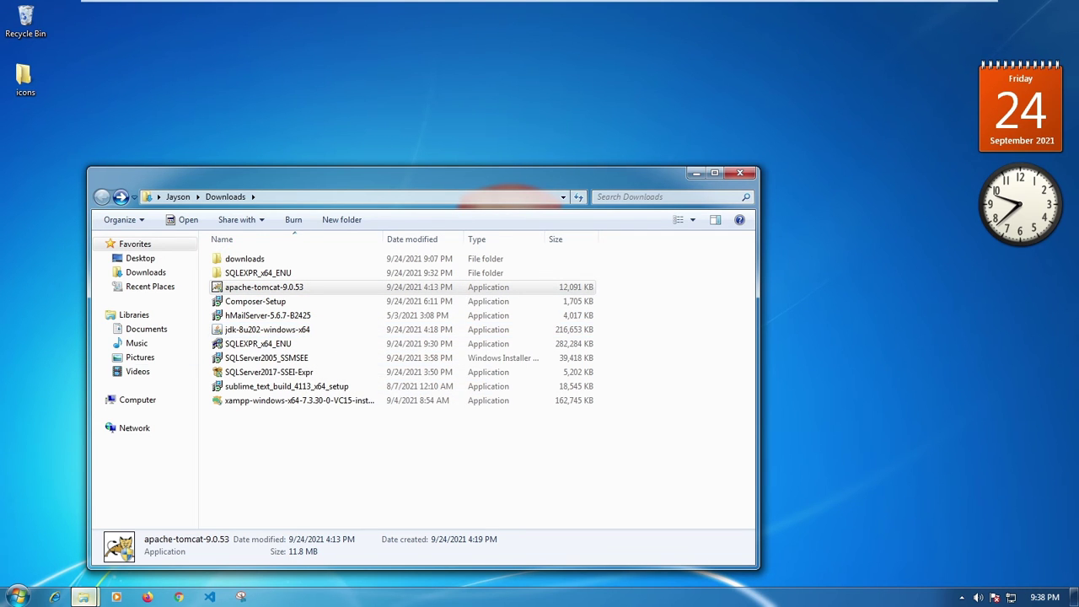
Step: Copy the Oracle javase8-archive-downloads URL from the Notepad resource notes
key(alt+Tab)
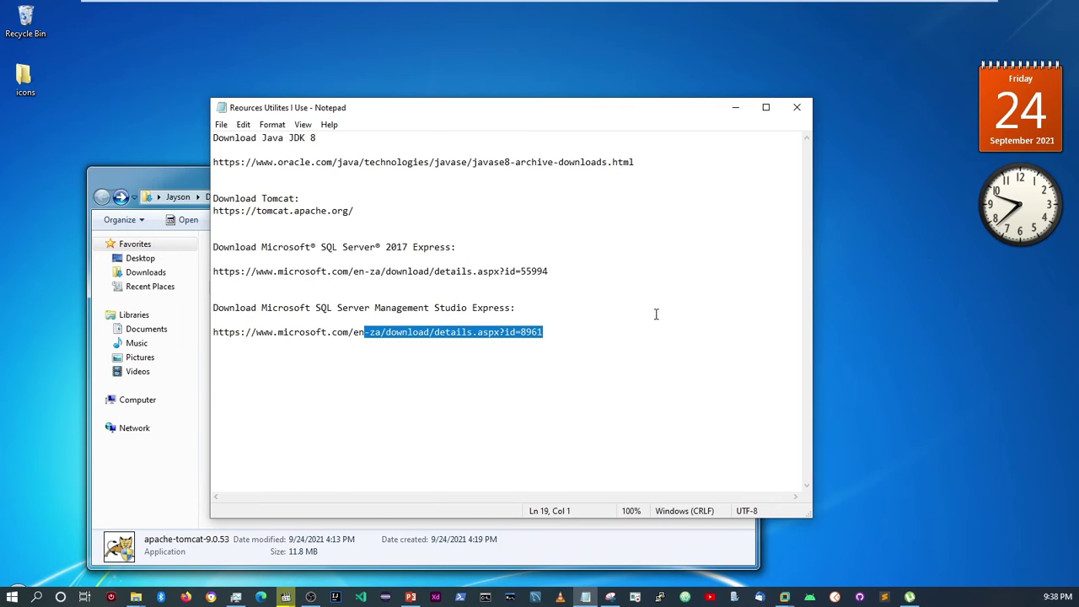
key(Right)
drag(648, 169, 199, 160)
key(ctrl+c)
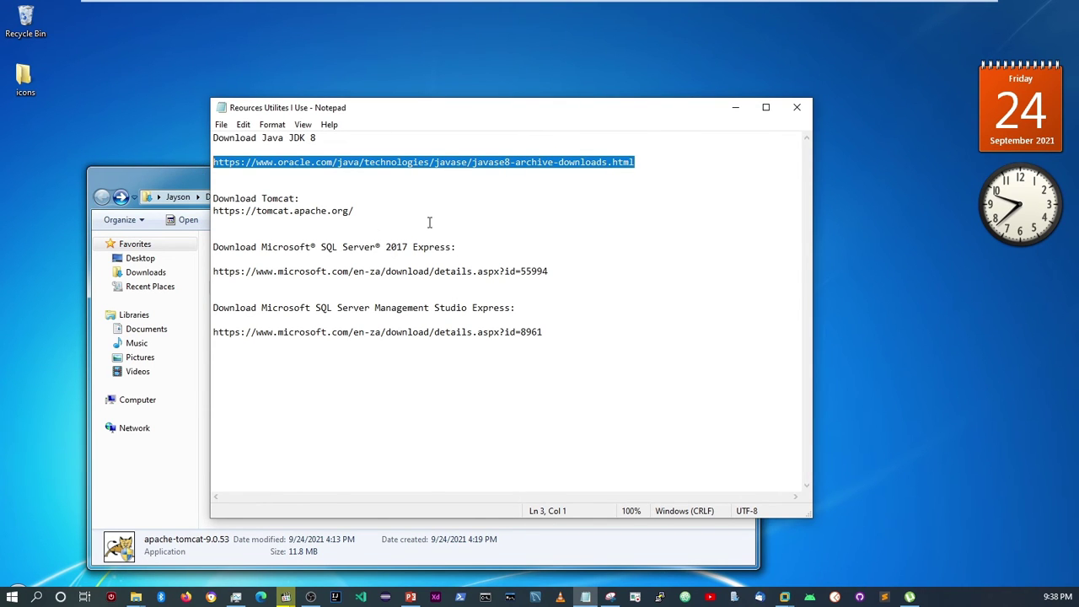
click(162, 183)
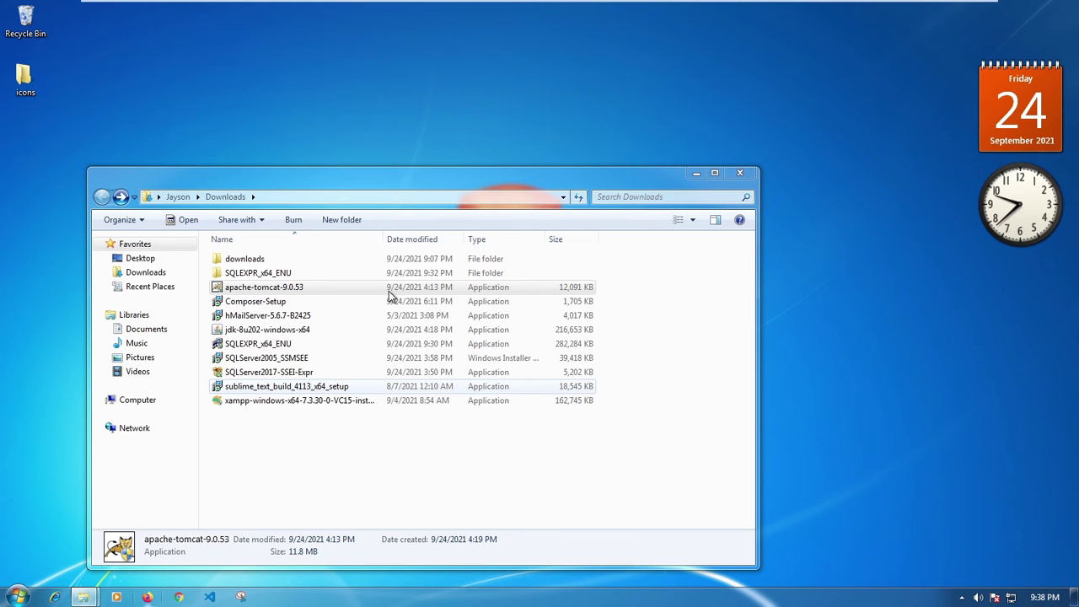
click(698, 173)
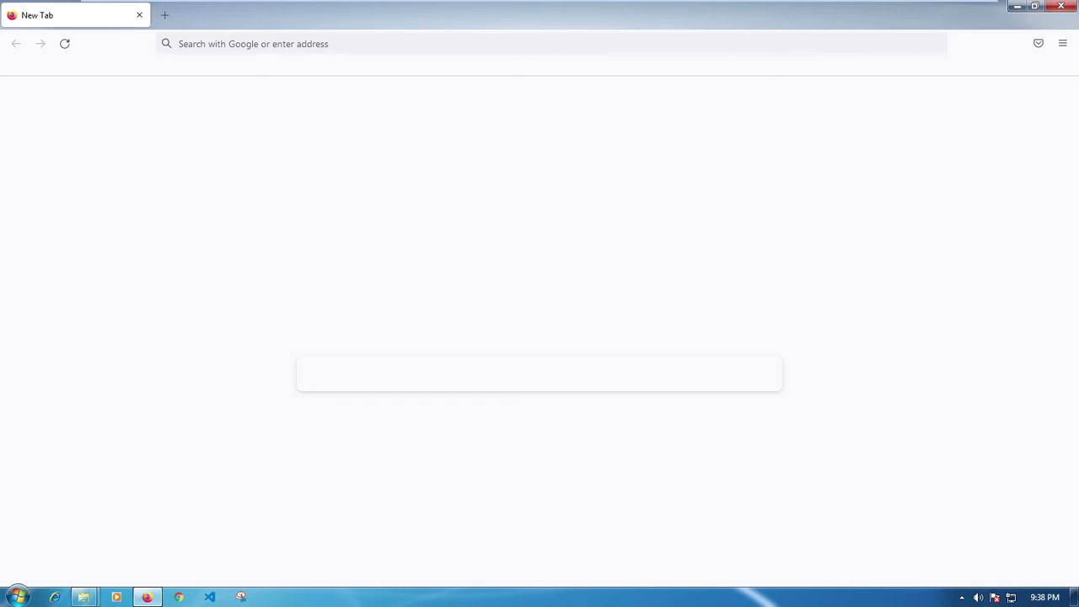
Step: Paste the copied link into Firefox to load the Java SE 8 Archive Downloads page
click(253, 44)
right_click(232, 46)
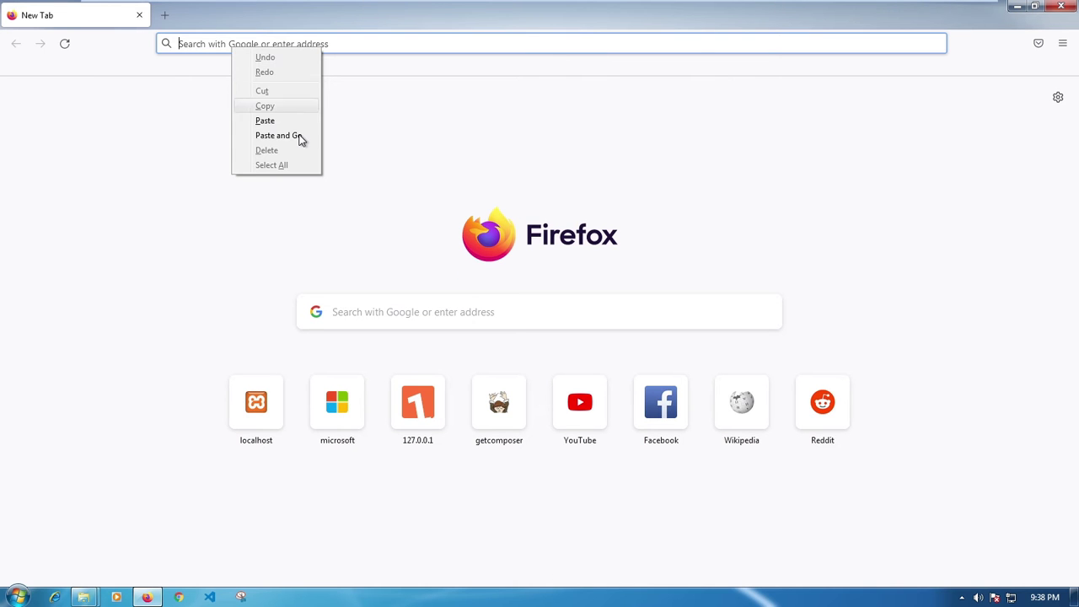
click(300, 138)
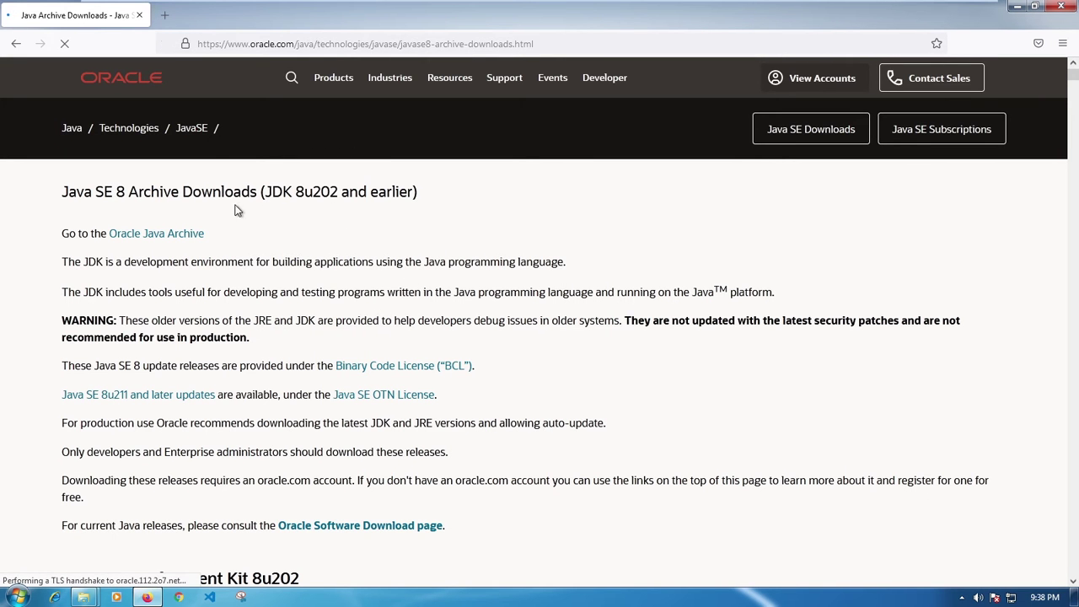
drag(76, 192, 305, 192)
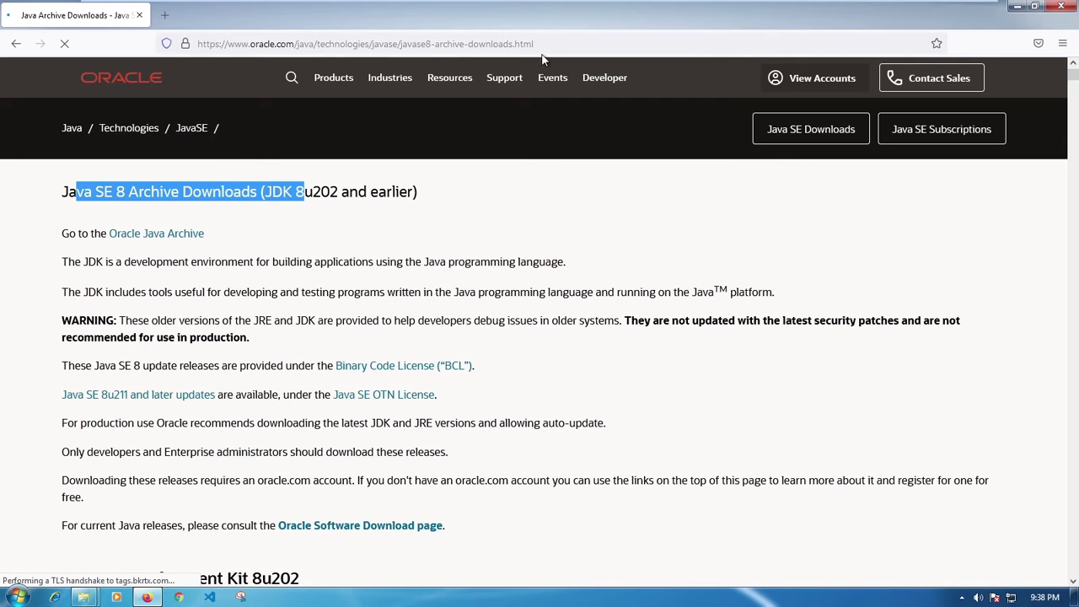
scroll(462, 291, down, 2)
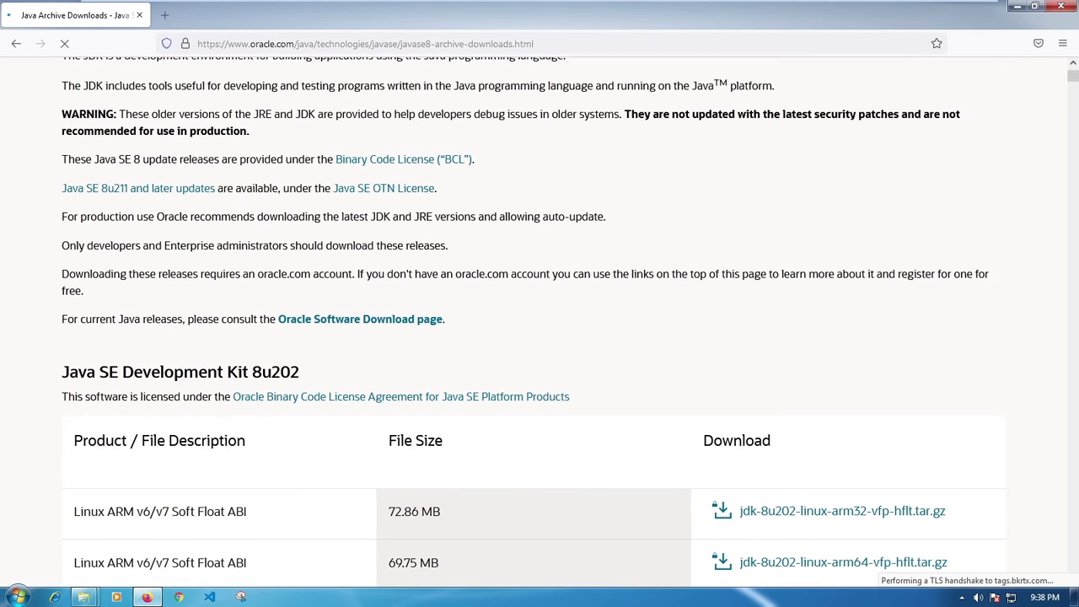
Step: Compare the Windows x64 JDK 8u202 row with the downloaded jdk-8u202-windows-x64 installer
mouse_move(87, 596)
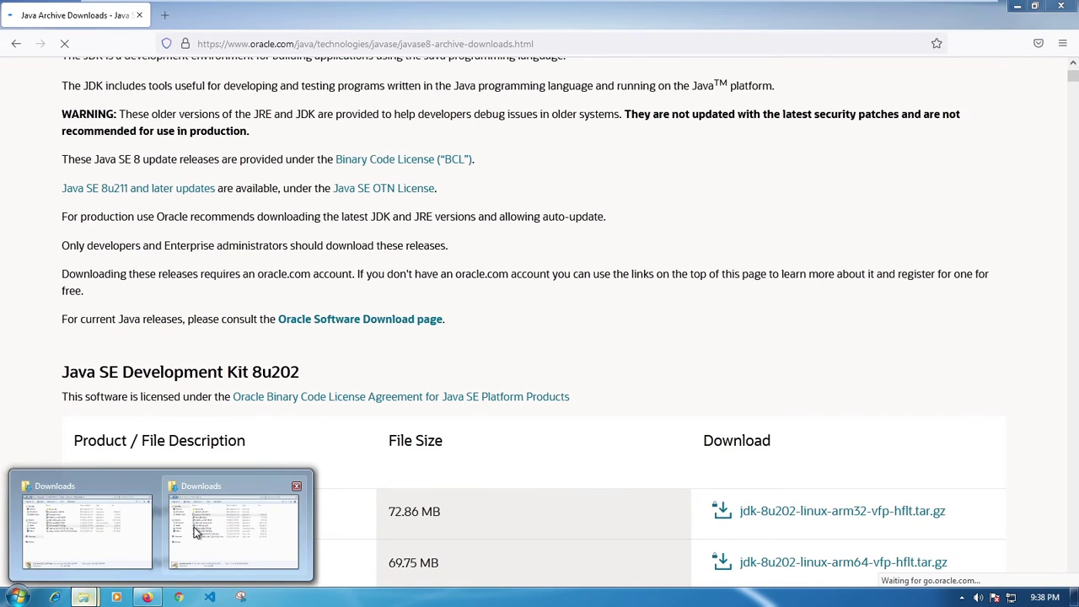
click(196, 534)
click(253, 329)
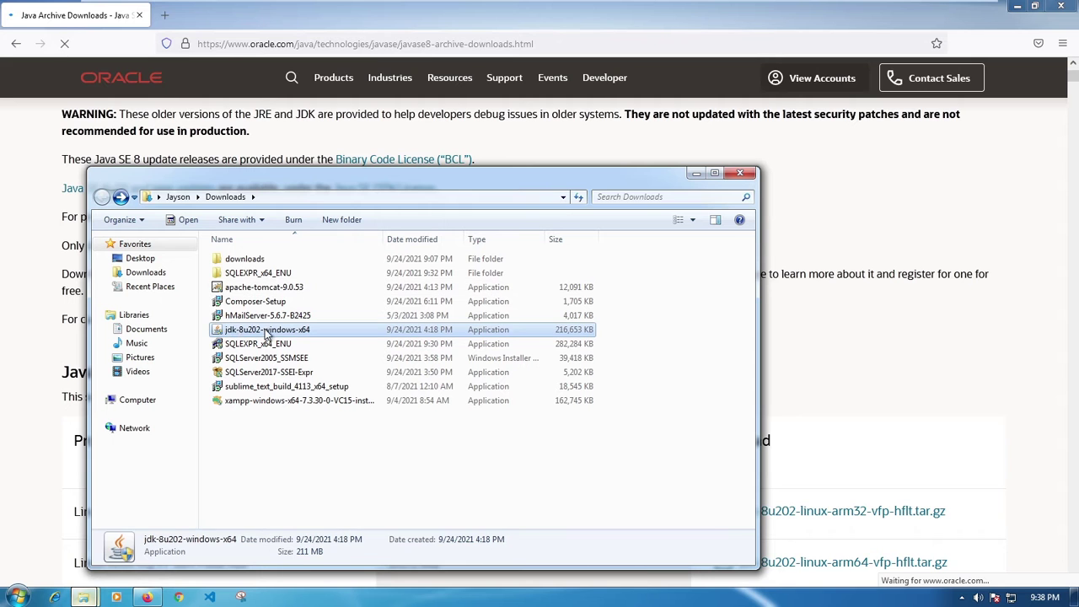
click(262, 142)
scroll(357, 337, down, 5)
scroll(386, 354, down, 3)
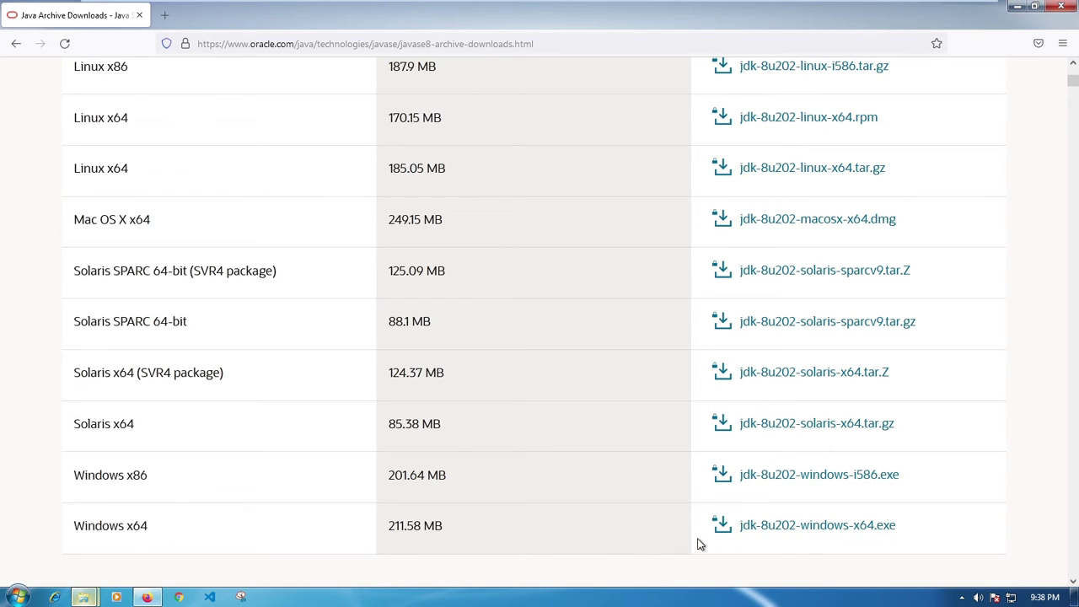
mouse_move(84, 597)
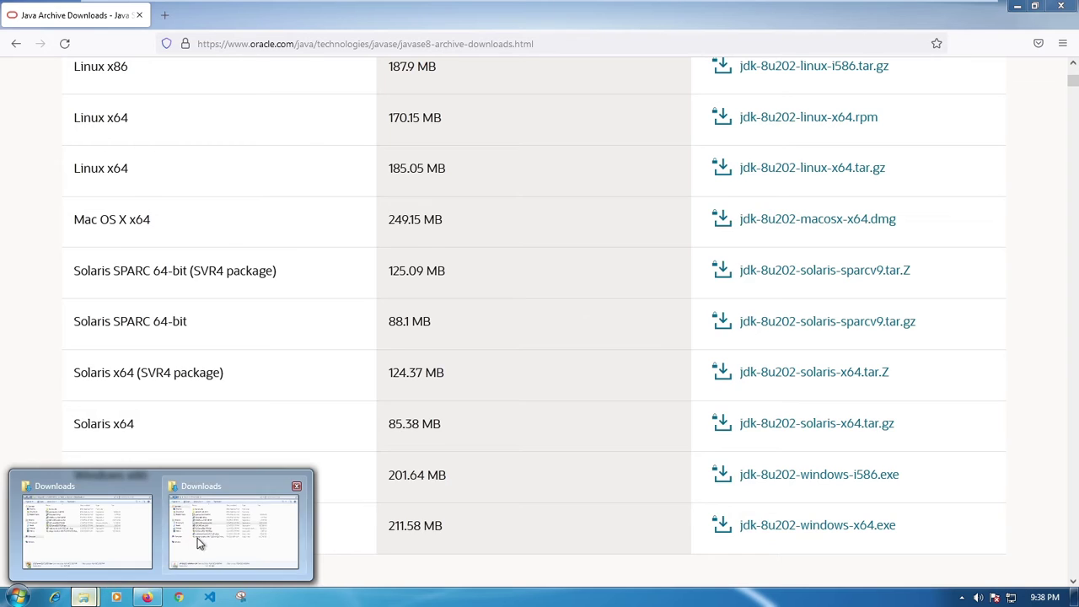
click(199, 544)
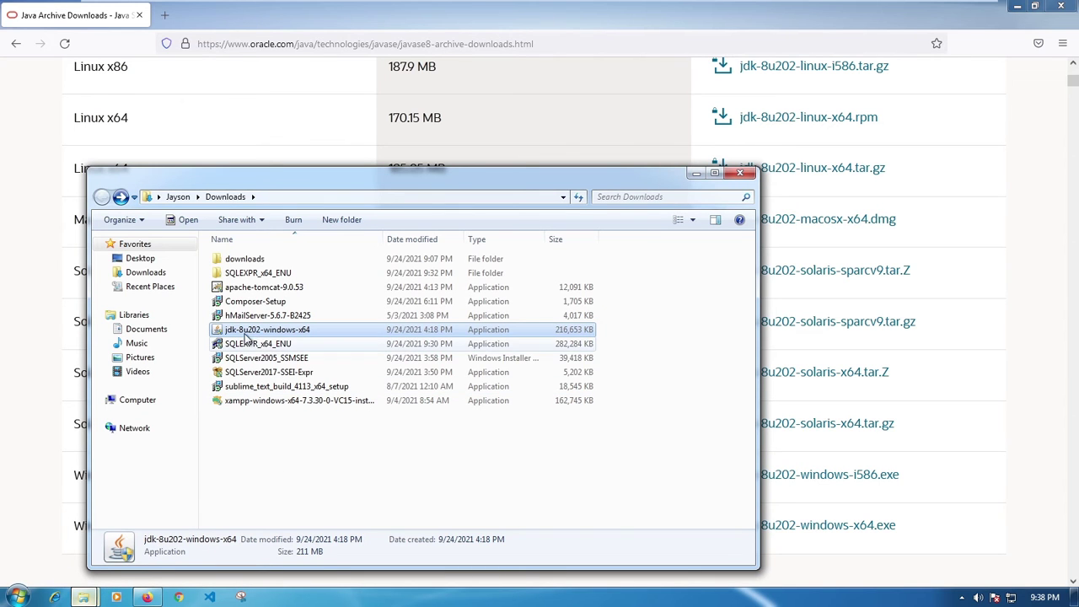
click(792, 566)
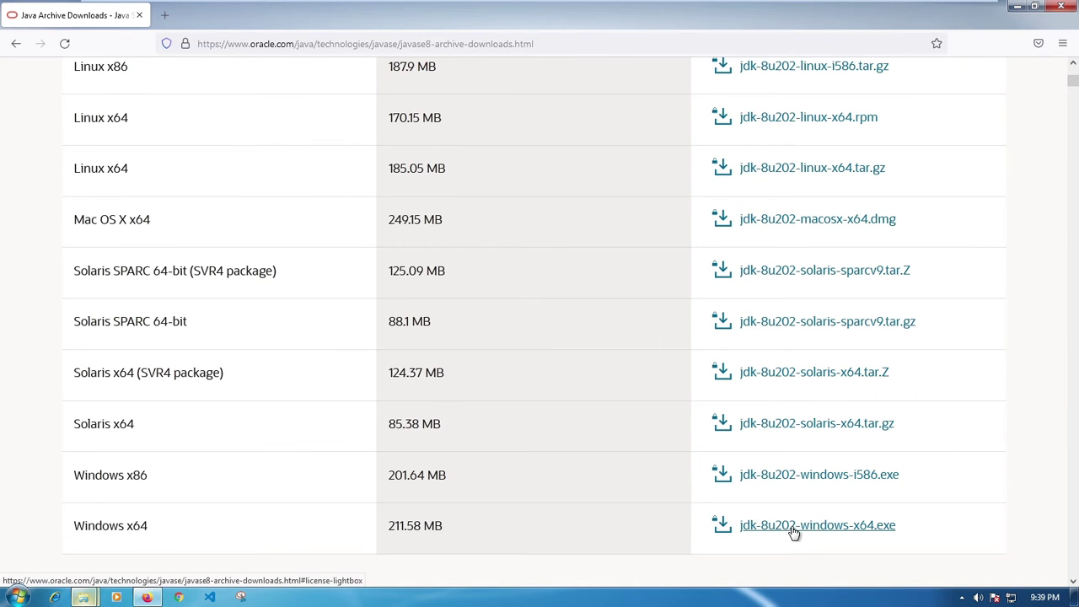
scroll(328, 380, up, 8)
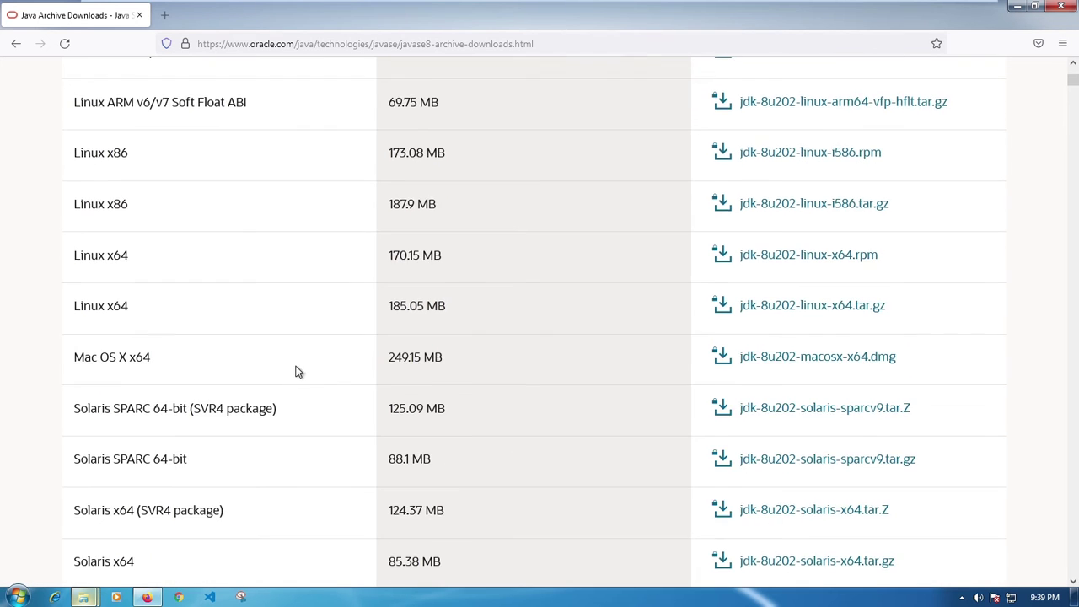
scroll(376, 497, up, 3)
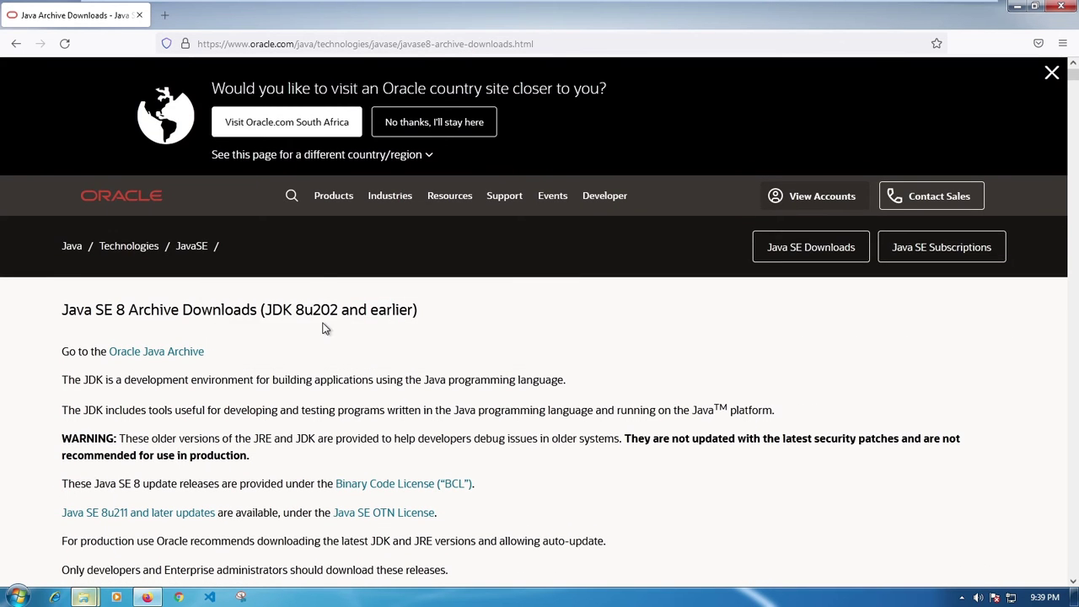
Step: Search 'Tomcat' in a new tab and open the Apache Tomcat - Welcome! page
click(166, 18)
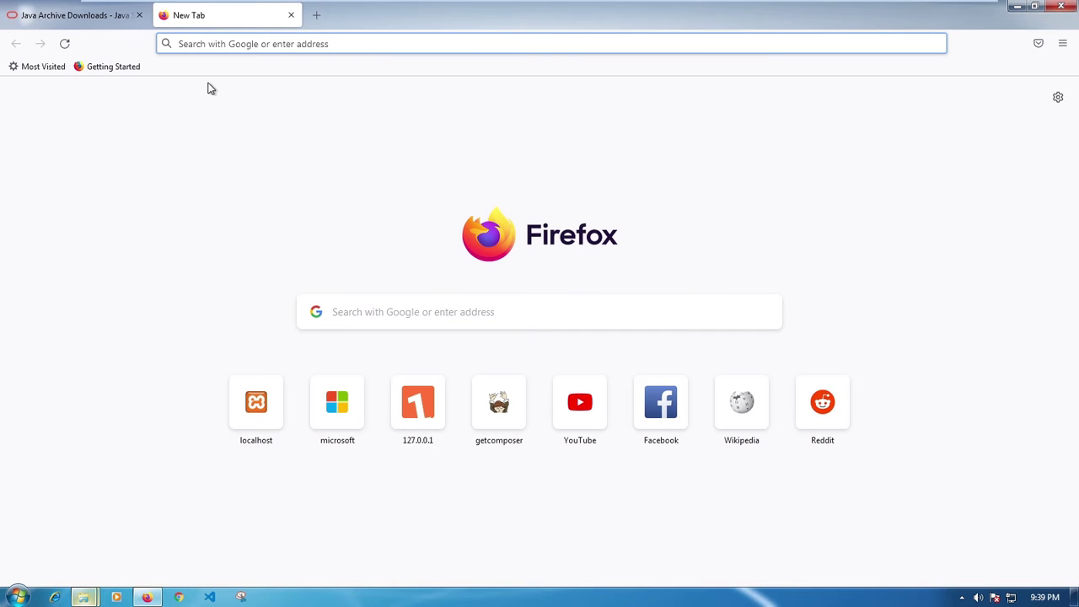
key(Down)
text(Tomcat)
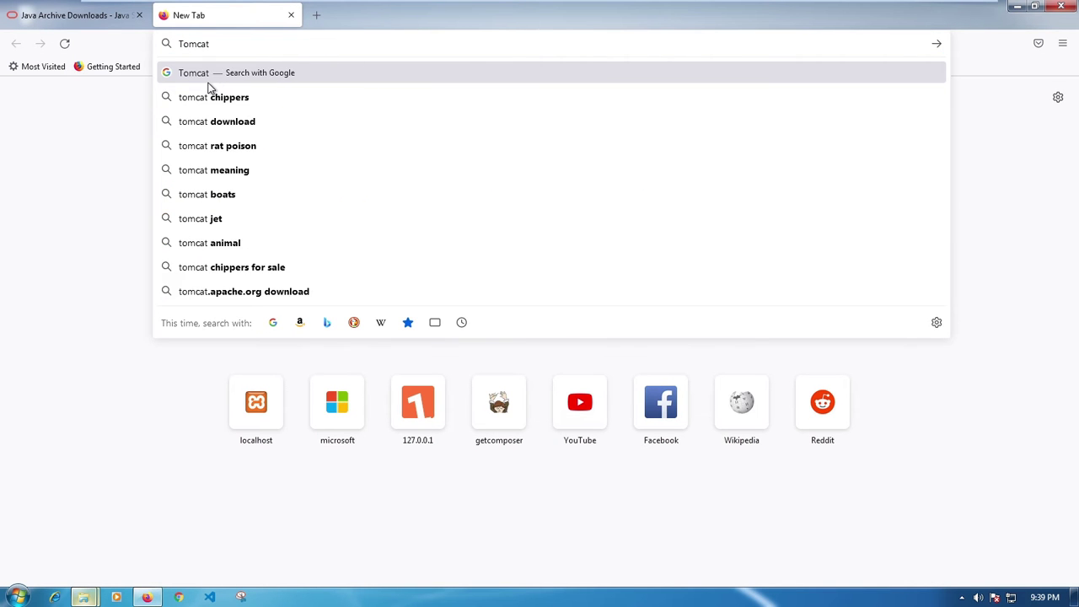
key(Return)
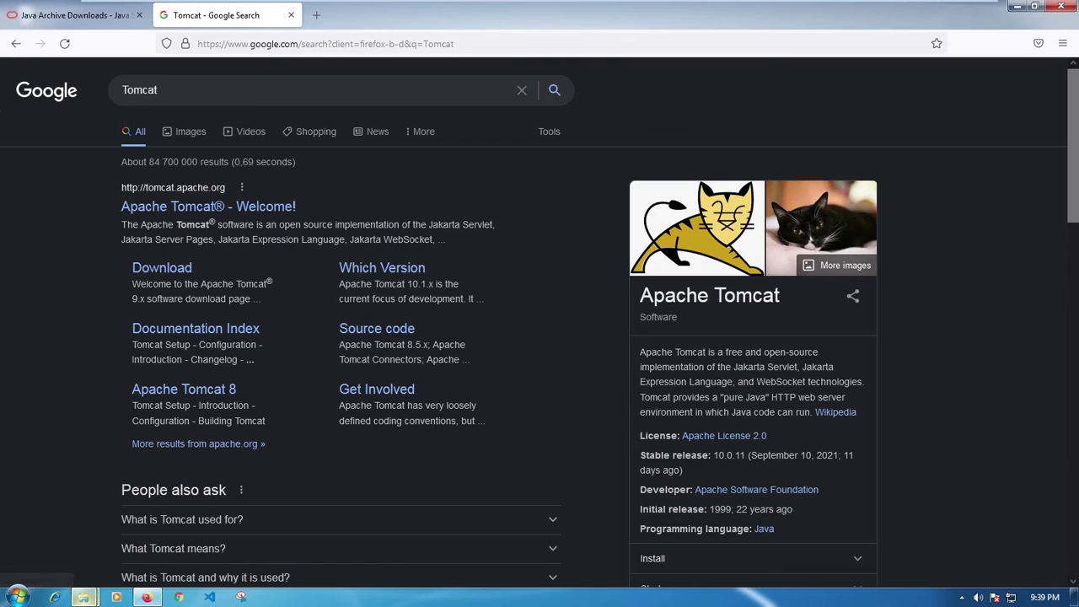
click(190, 214)
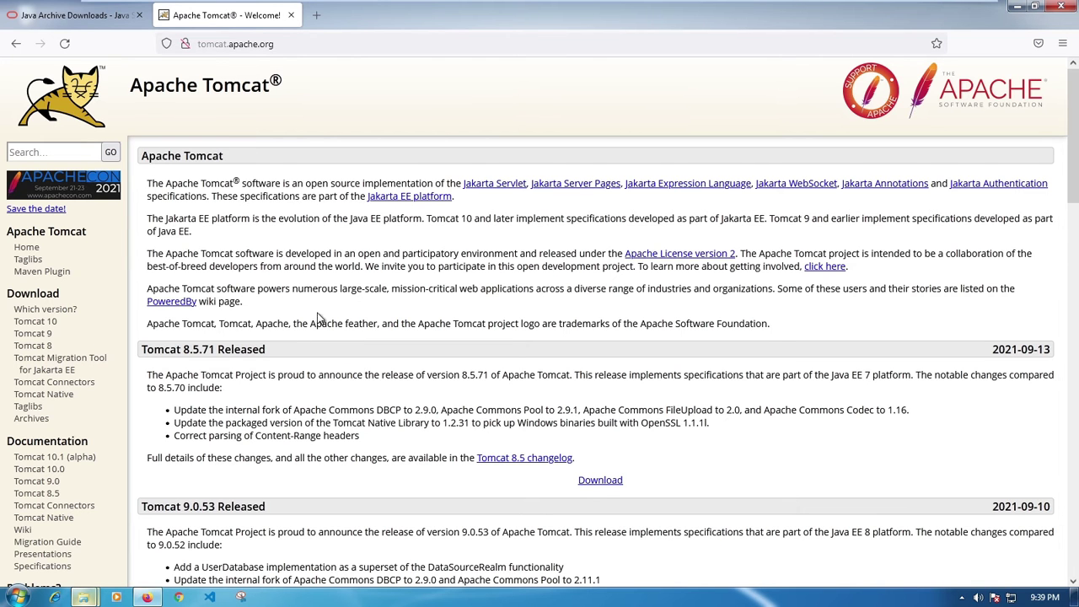
Step: Check the Tomcat 9.0.53 release announcement against the Downloads folder, then quit Firefox
scroll(317, 319, down, 3)
mouse_move(93, 596)
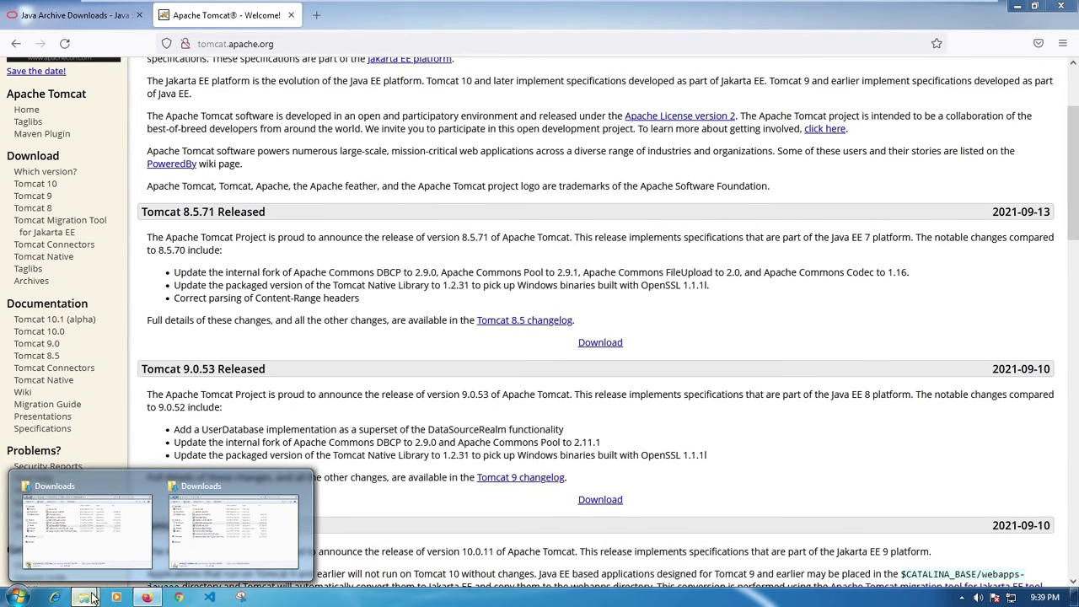
click(216, 536)
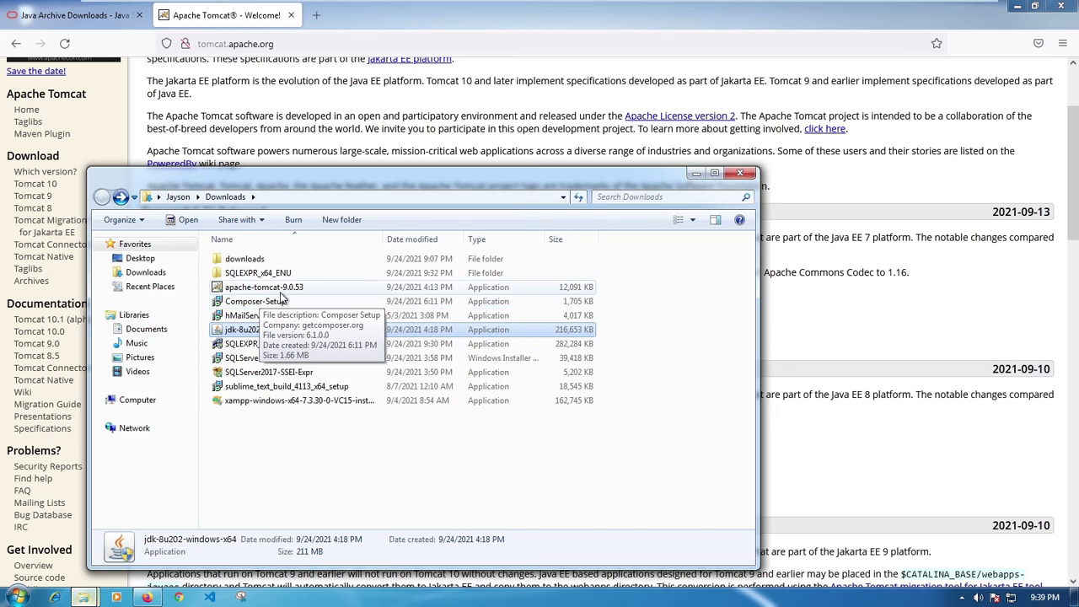
click(696, 172)
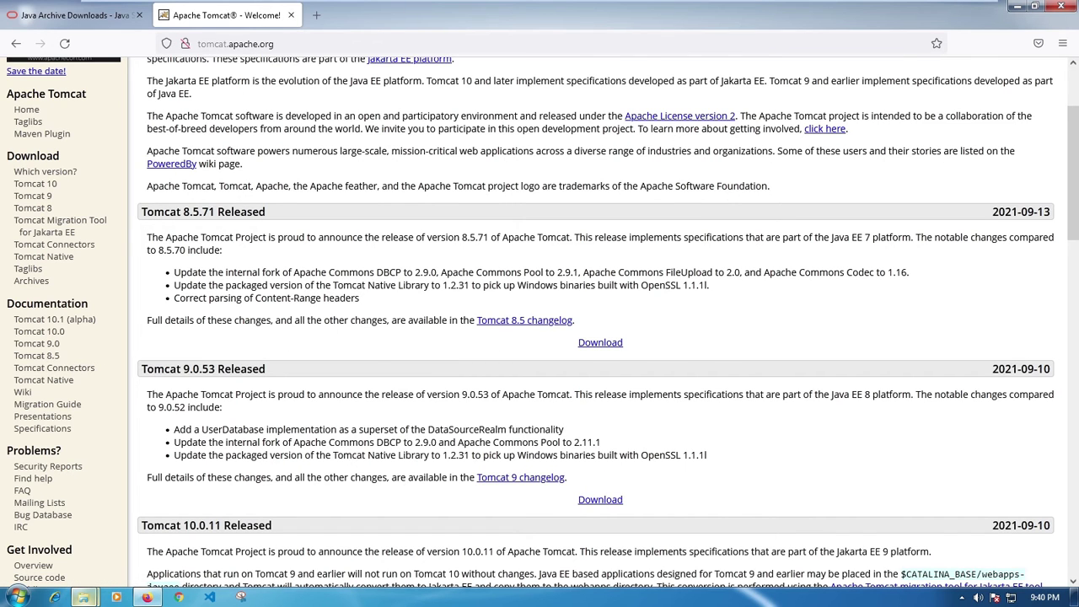
key(ctrl+l)
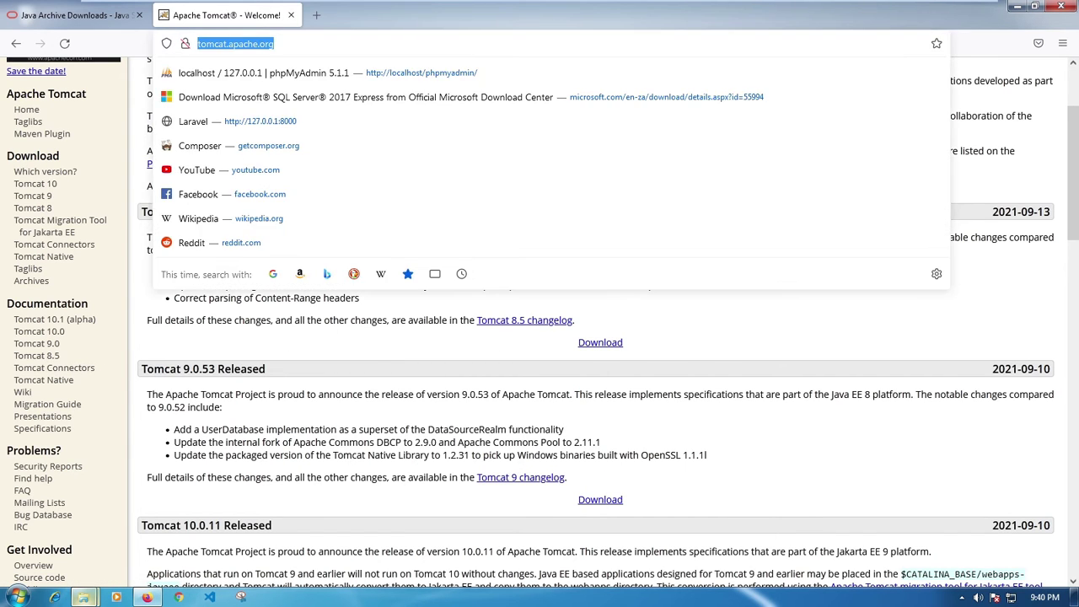
click(297, 399)
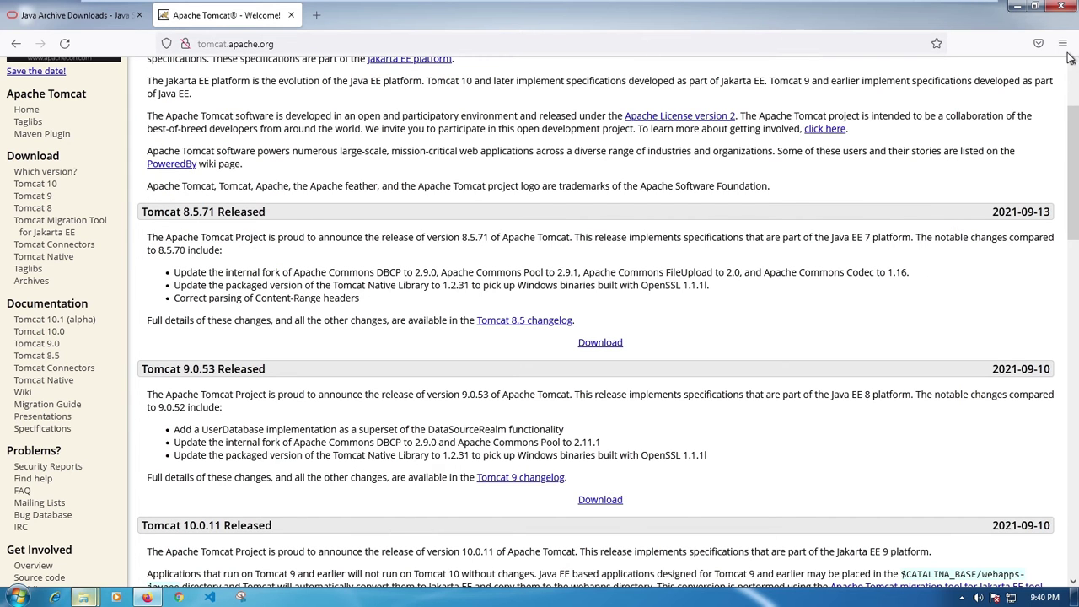
click(1065, 7)
Step: Confirm closing Firefox and launch jdk-8u202-windows-x64 from Downloads, approving the UAC prompt
click(573, 143)
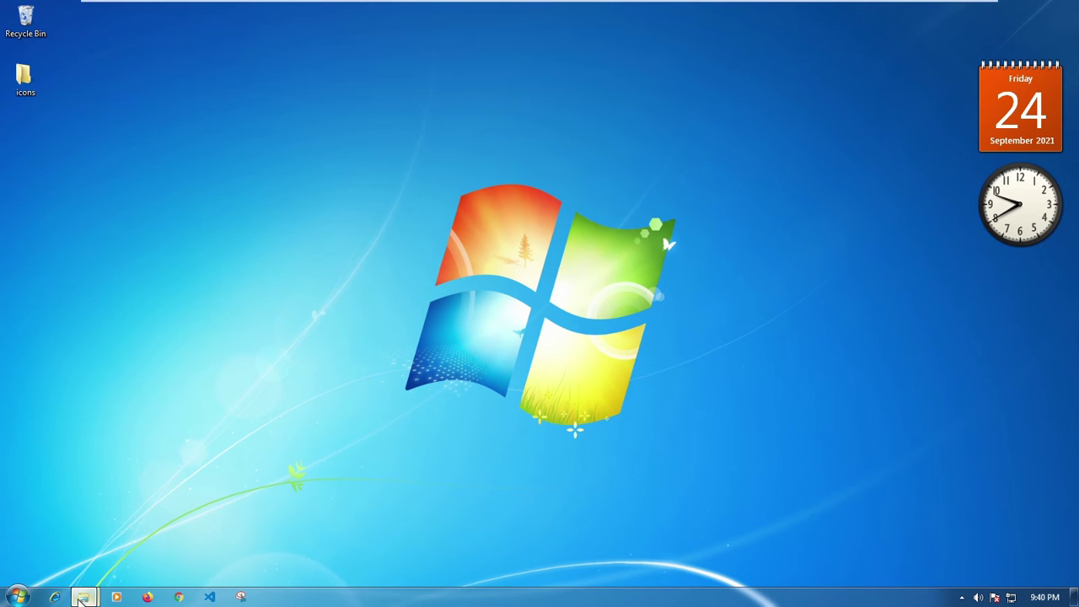
mouse_move(83, 598)
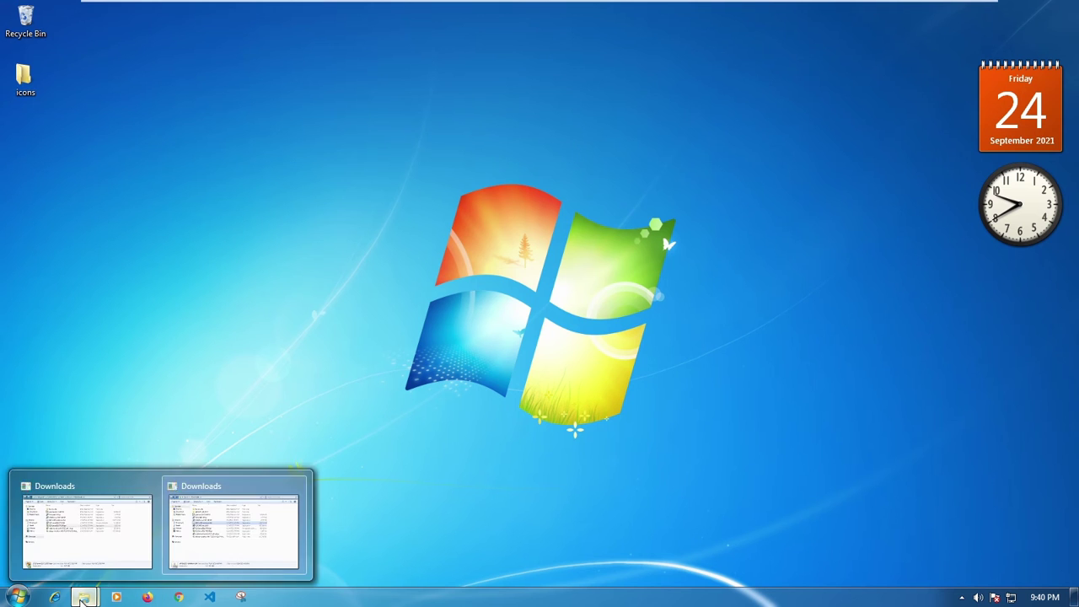
click(188, 554)
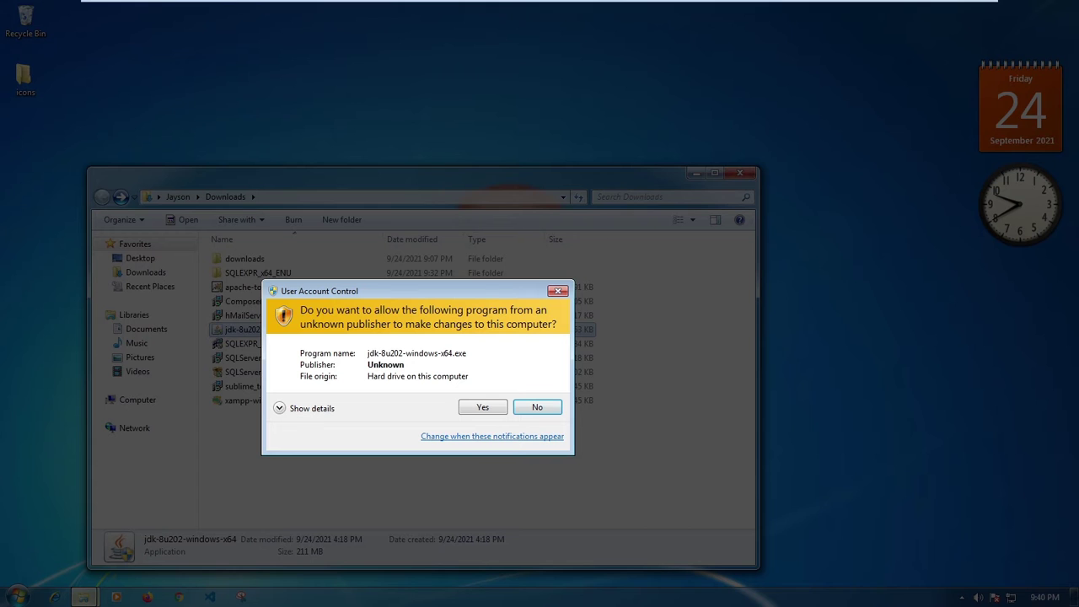
click(483, 410)
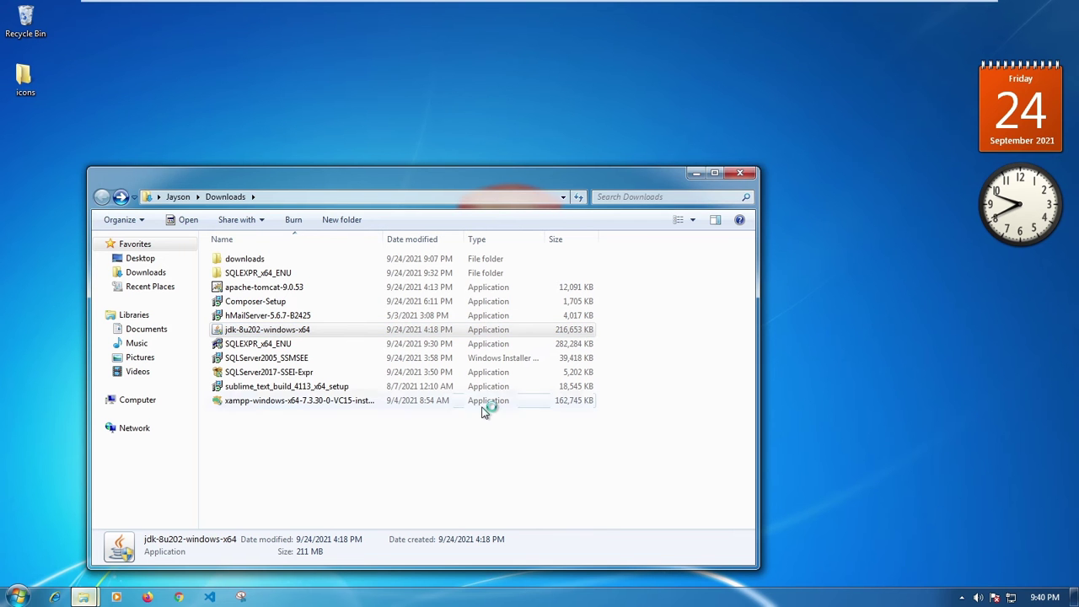
click(695, 173)
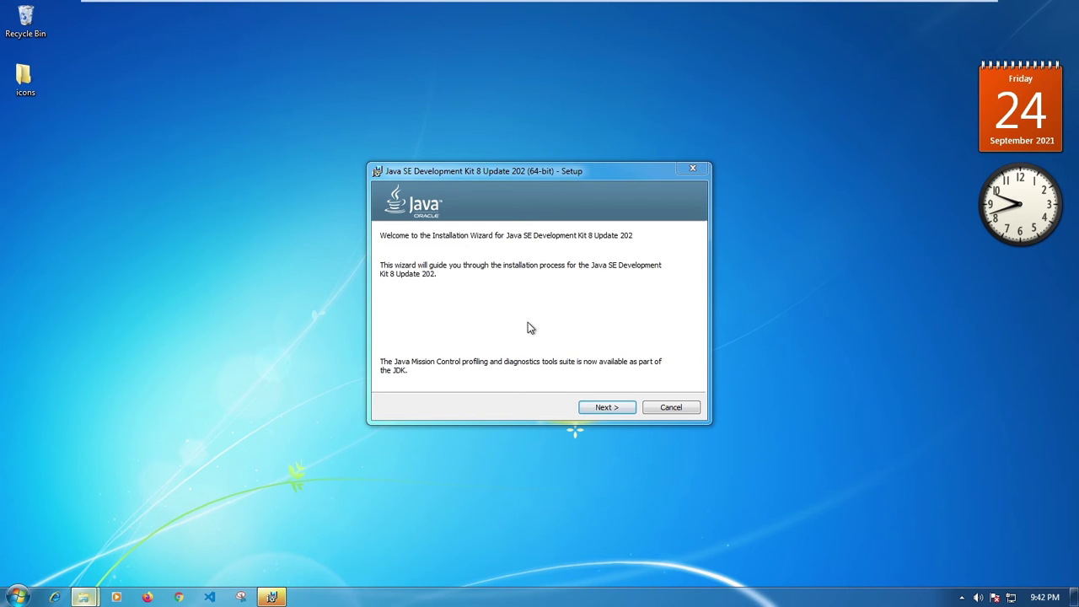
Step: Accept the default JDK features, start installing, and acknowledge the Change in License Terms notice
click(604, 408)
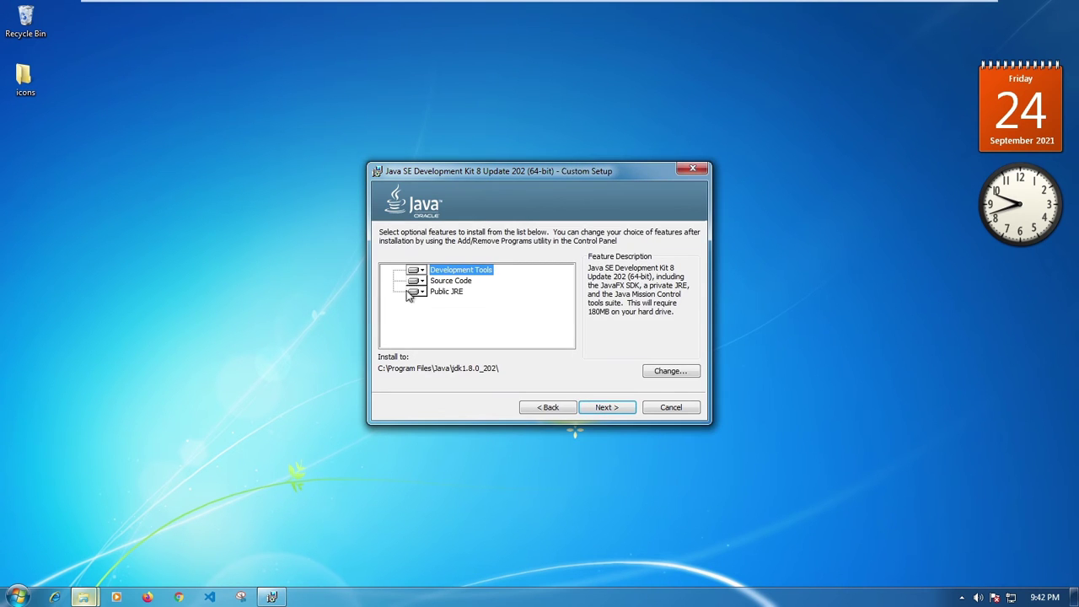
click(601, 407)
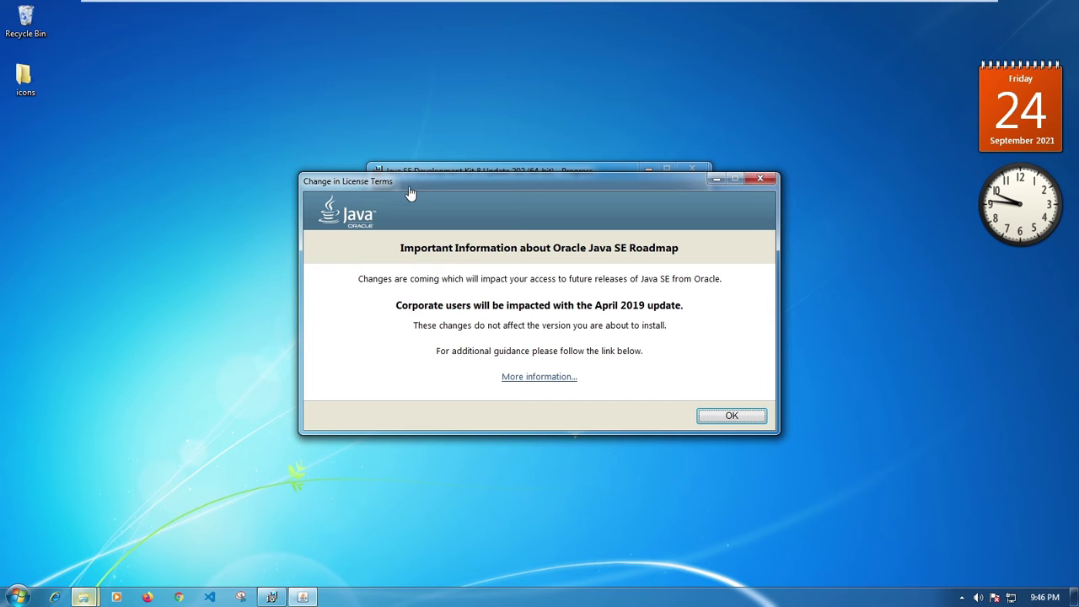
drag(450, 189, 469, 154)
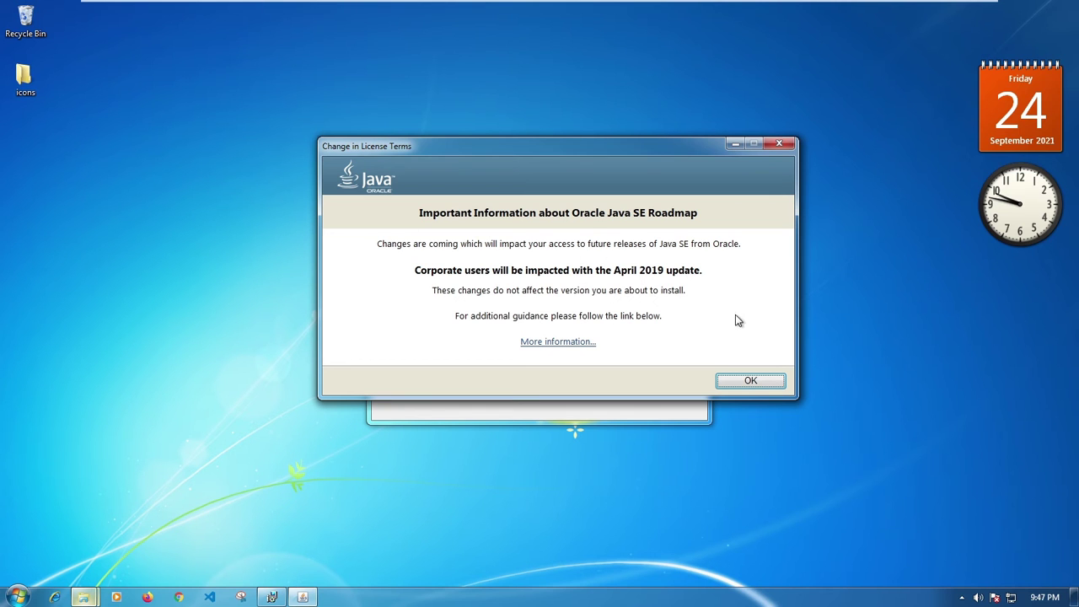
click(761, 381)
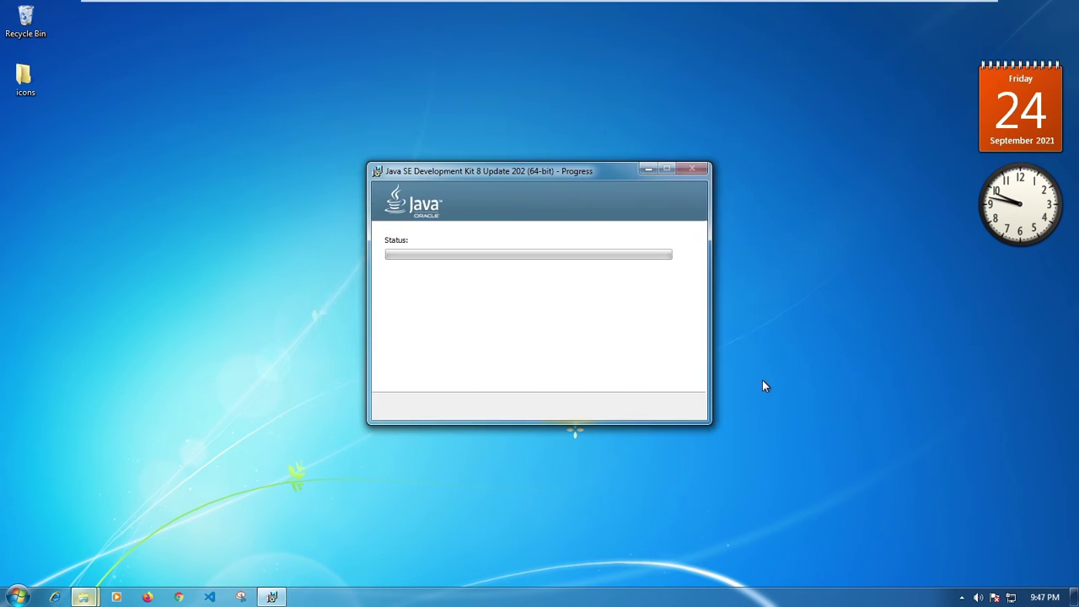
Step: Keep the JRE destination C:\Program Files\Java\jre1.8.0_202 and let the JDK install complete
drag(416, 172, 419, 282)
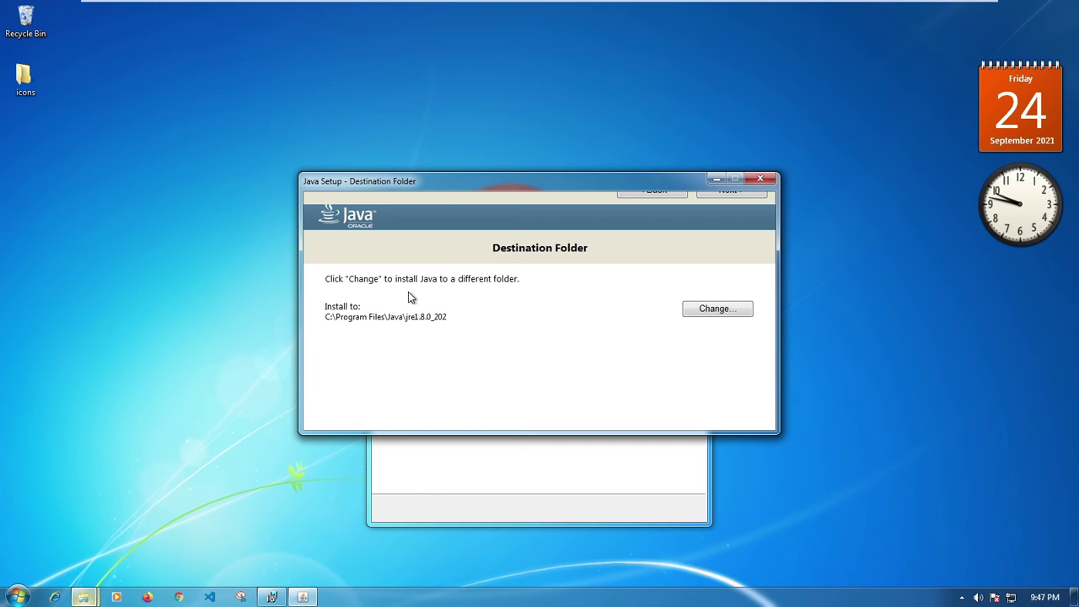
click(568, 484)
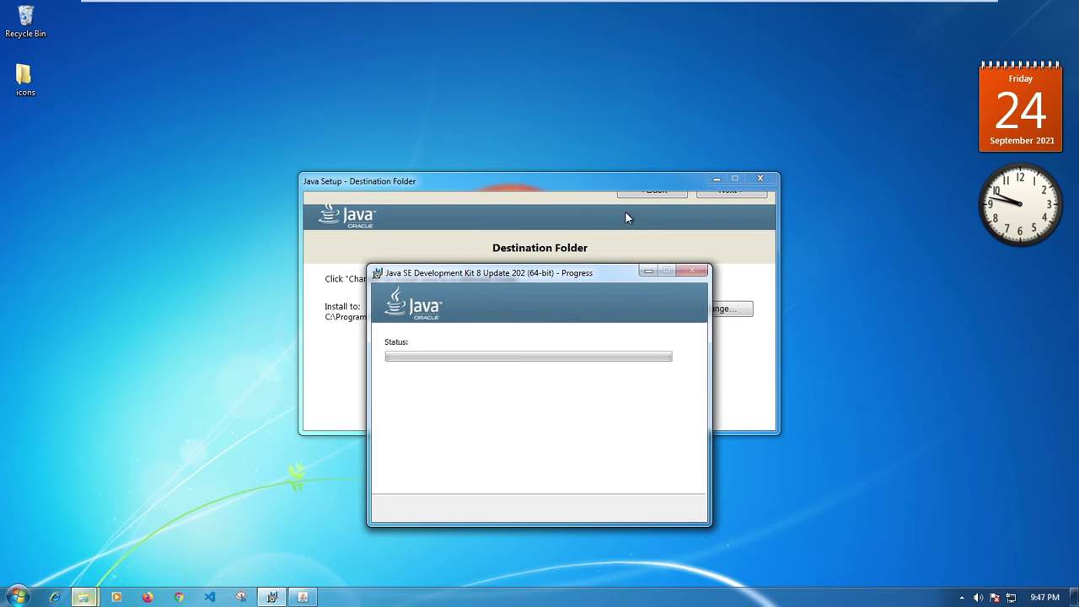
click(602, 236)
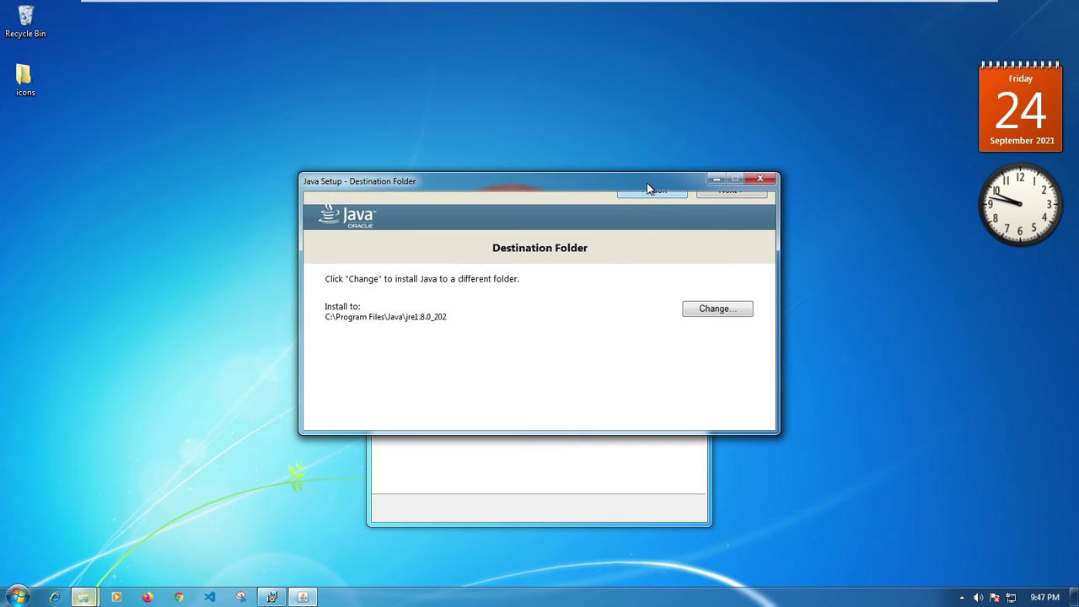
click(715, 179)
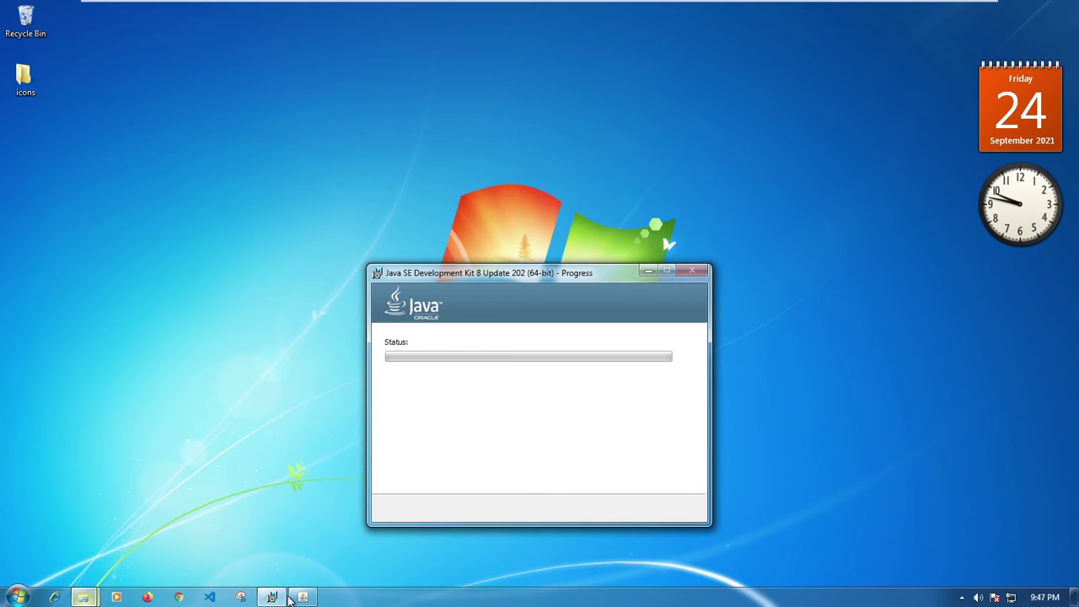
click(300, 598)
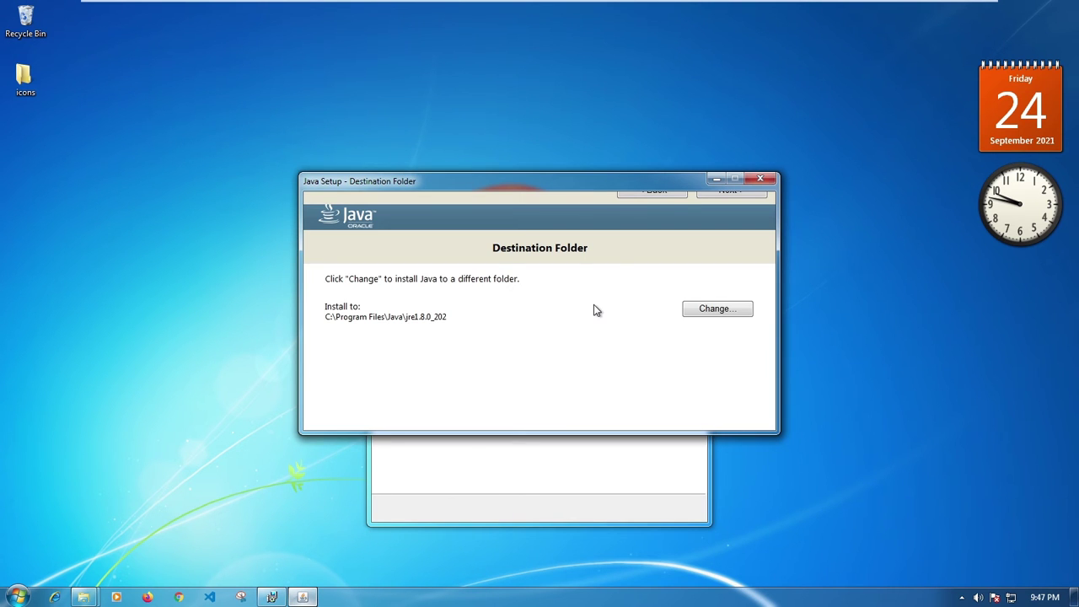
click(728, 193)
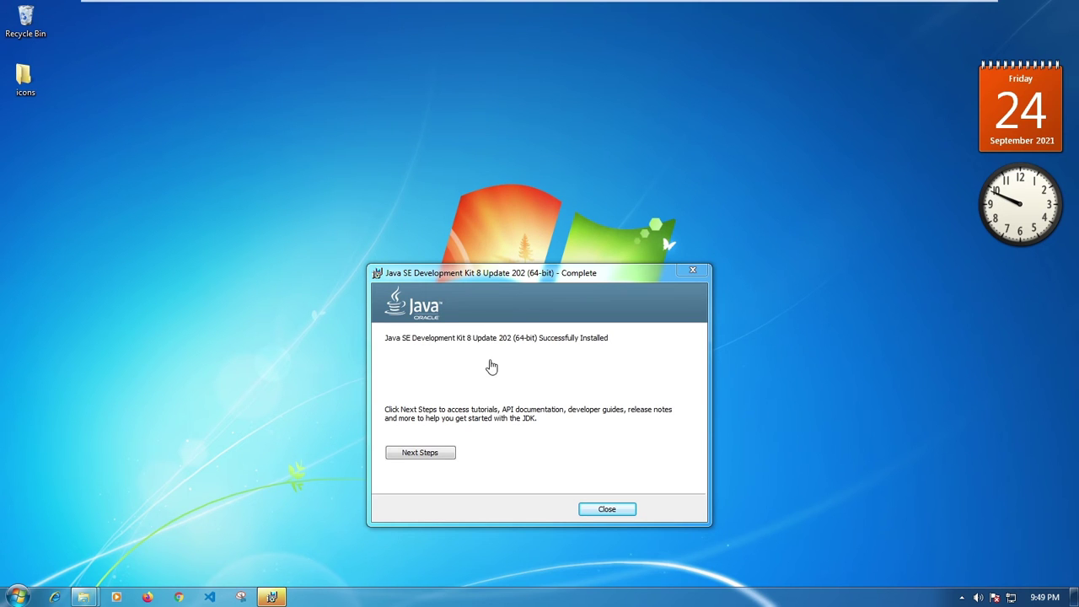
Step: Move the JDK Complete dialog up and close the installer
click(494, 280)
drag(493, 277, 477, 145)
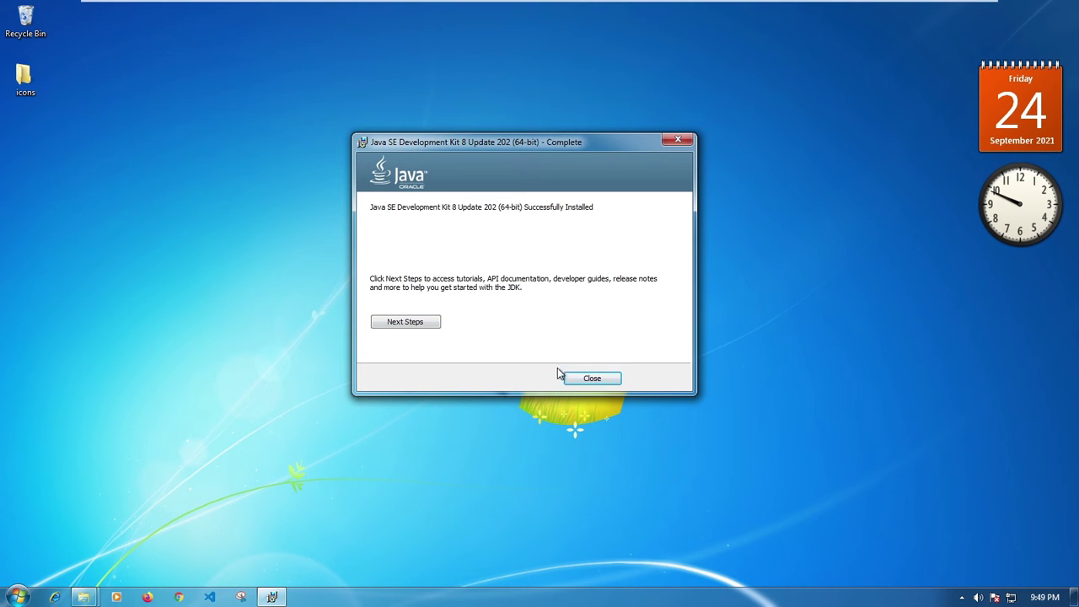
click(590, 378)
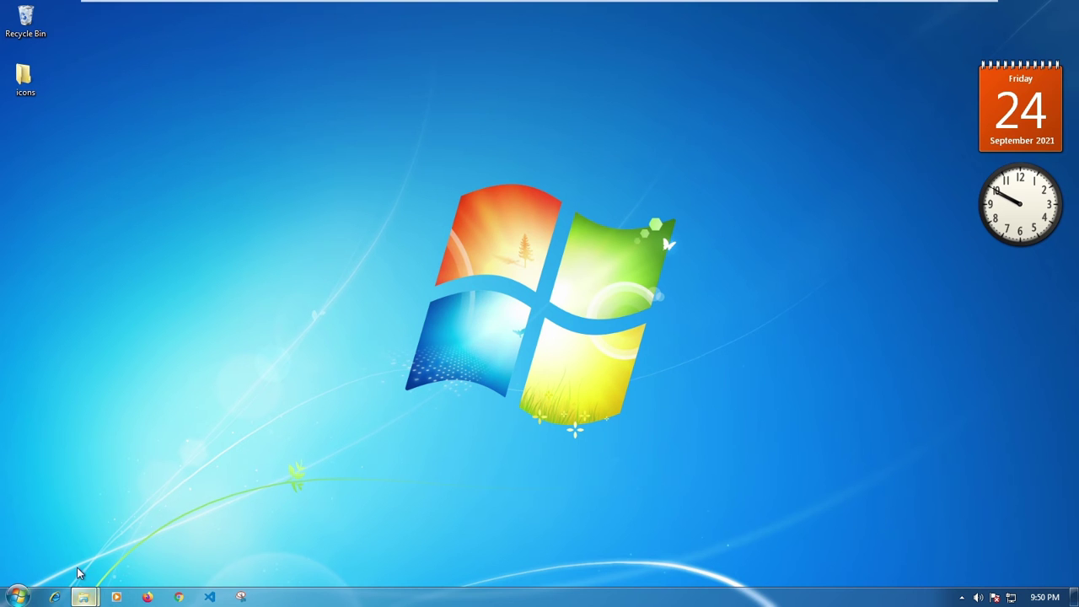
Step: Run apache-tomcat-9.0.53 from the Downloads folder and approve the UAC prompt
click(206, 536)
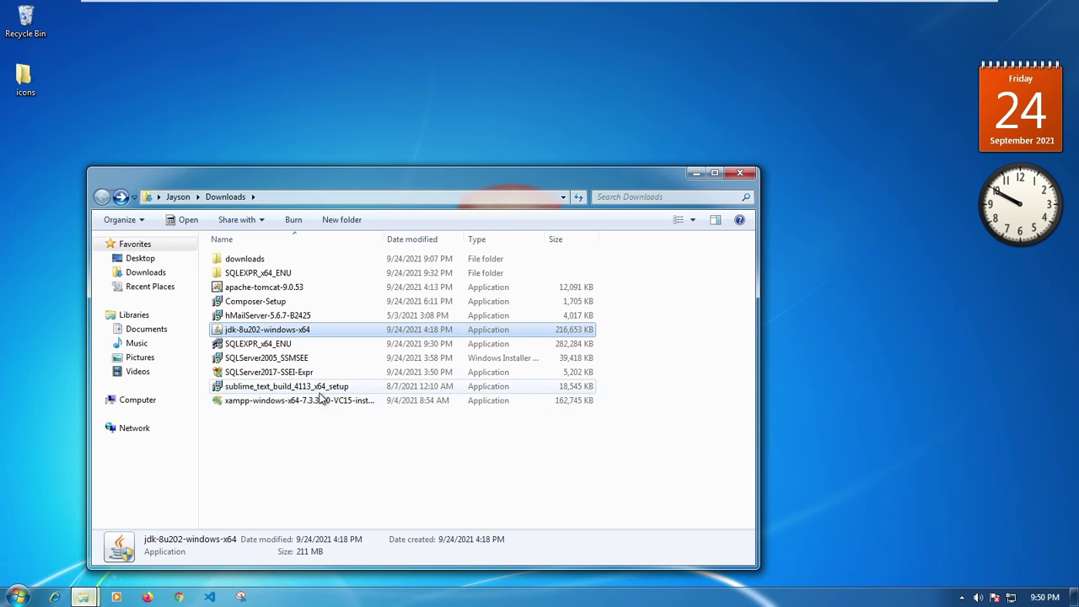
click(276, 292)
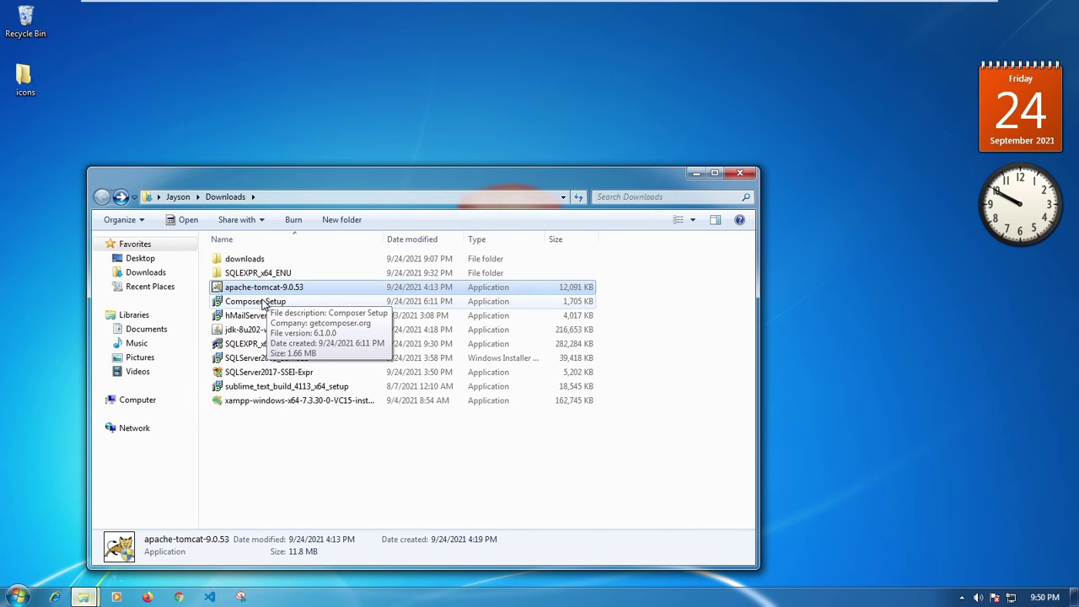
double_click(293, 290)
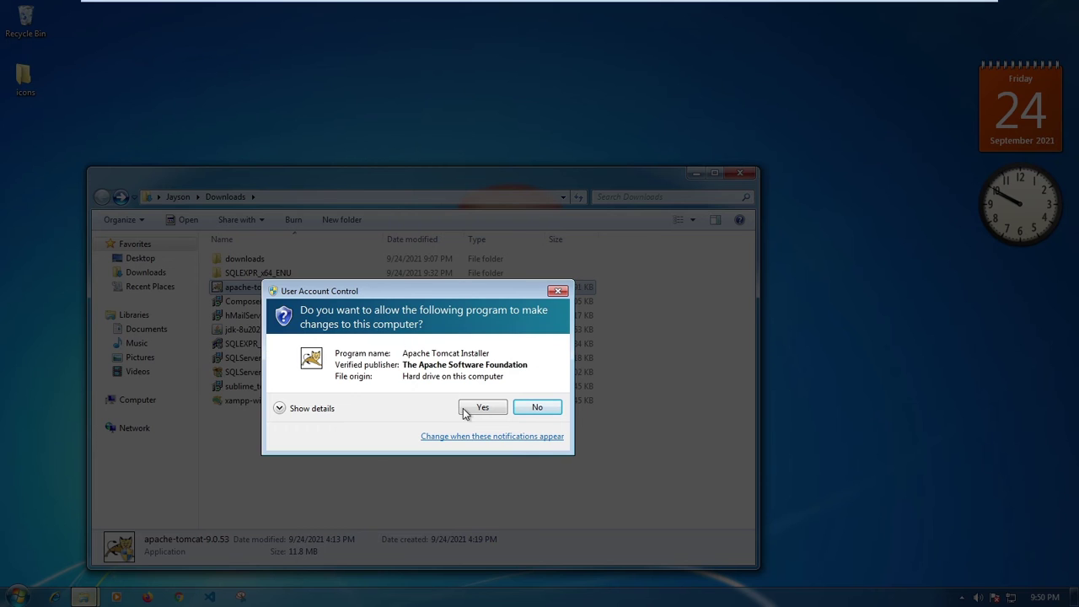
click(480, 408)
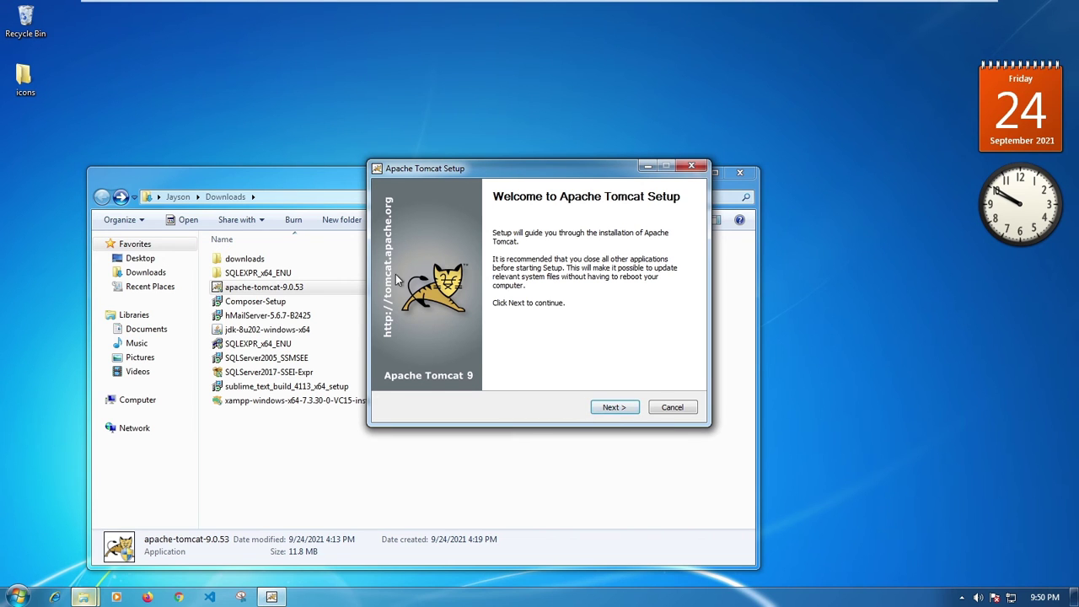
Step: Accept the Apache license and select the Full install type with all components
click(611, 410)
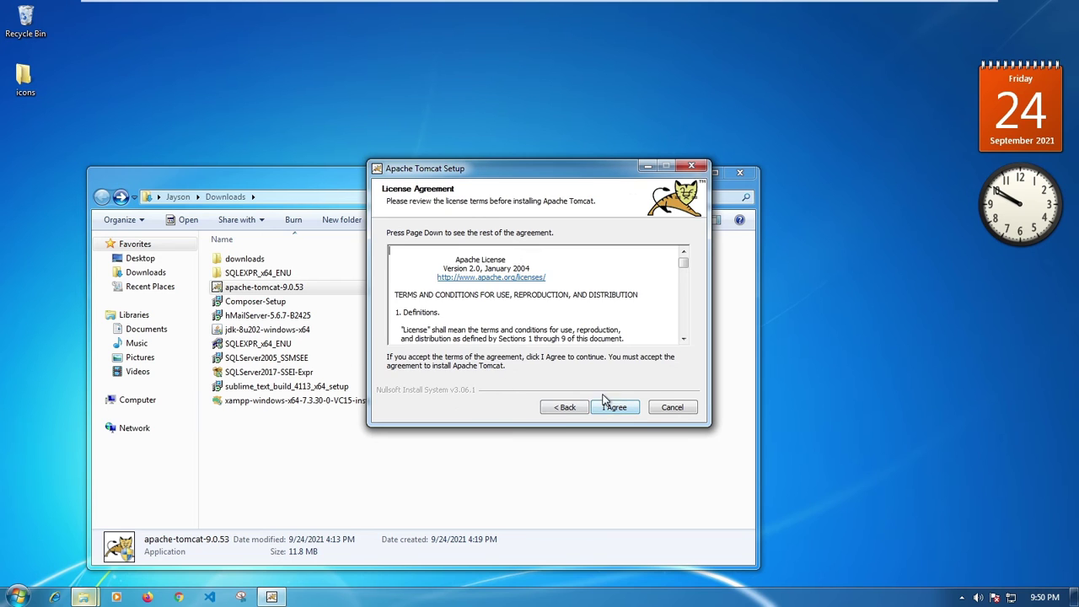
click(613, 407)
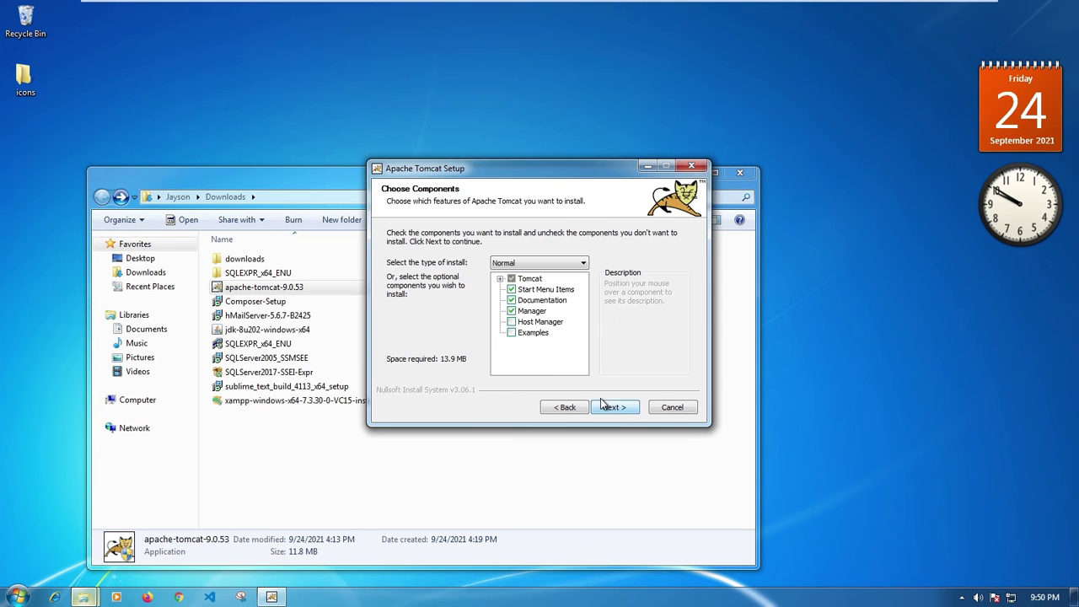
click(529, 263)
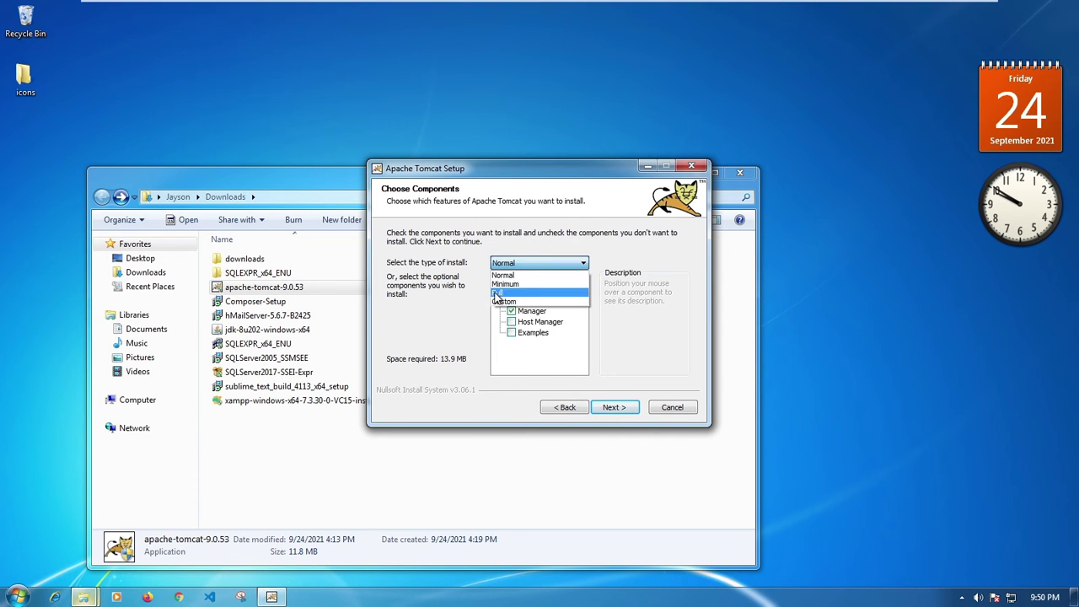
click(510, 293)
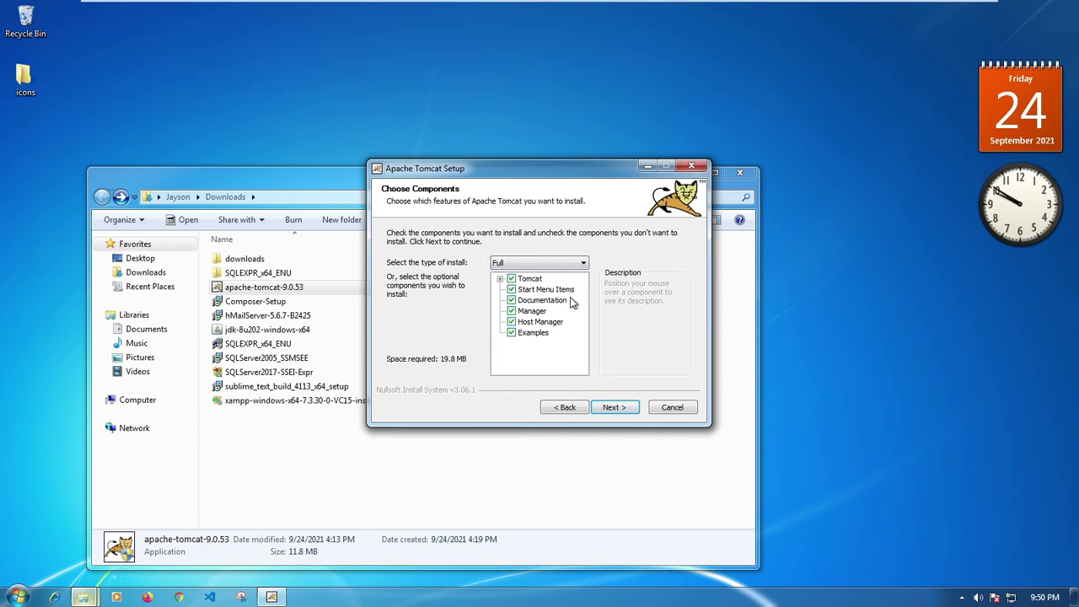
click(613, 409)
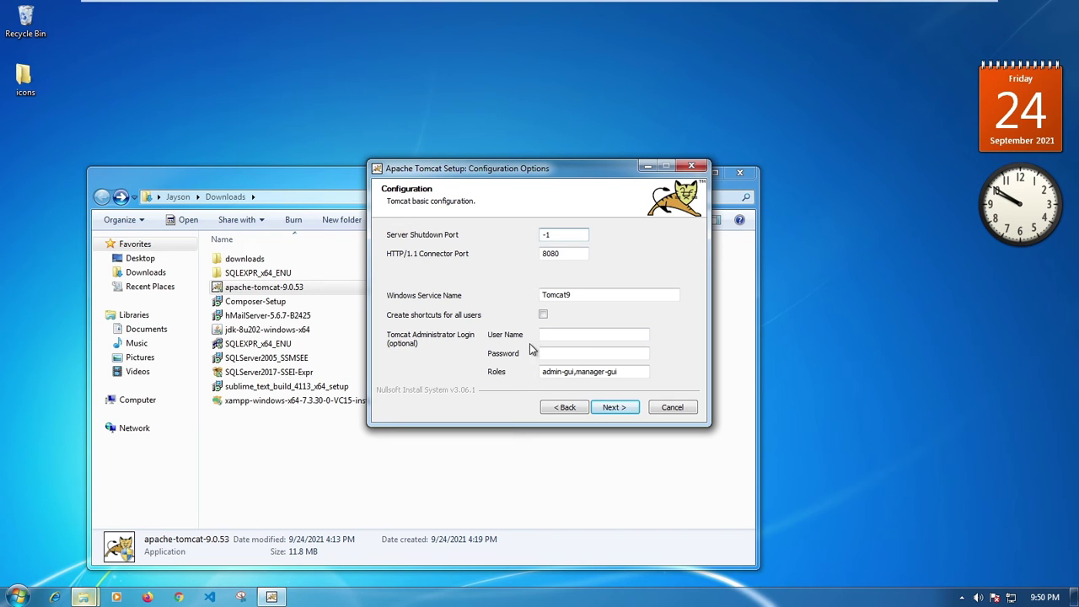
Step: Enter the administrator user name and password, keeping connector port 8080 and service name Tomcat9
click(569, 335)
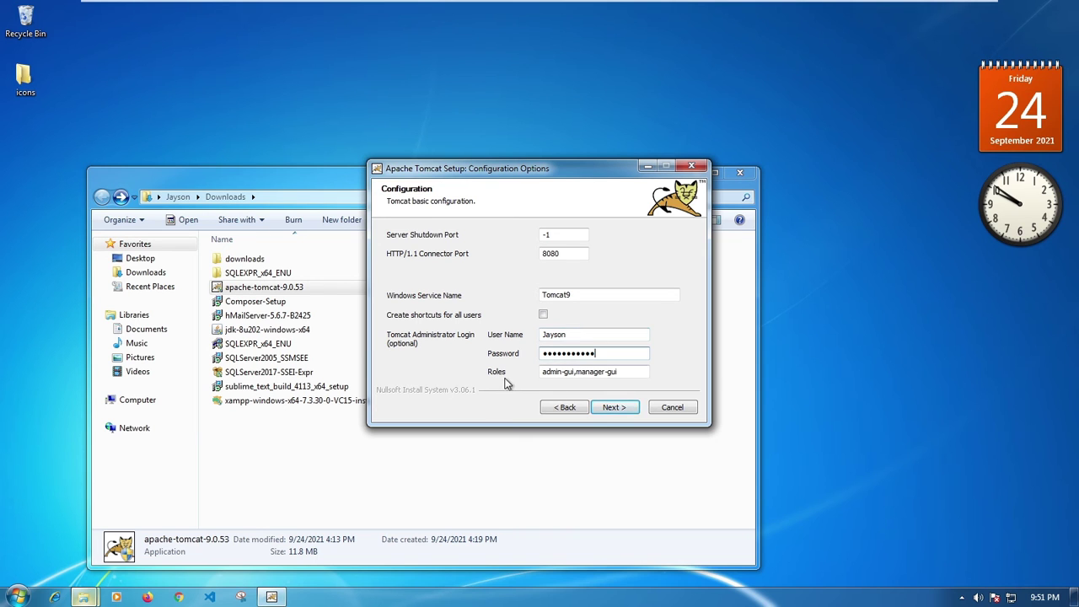
key(Tab)
key(shift+Tab)
key(shift+Tab)
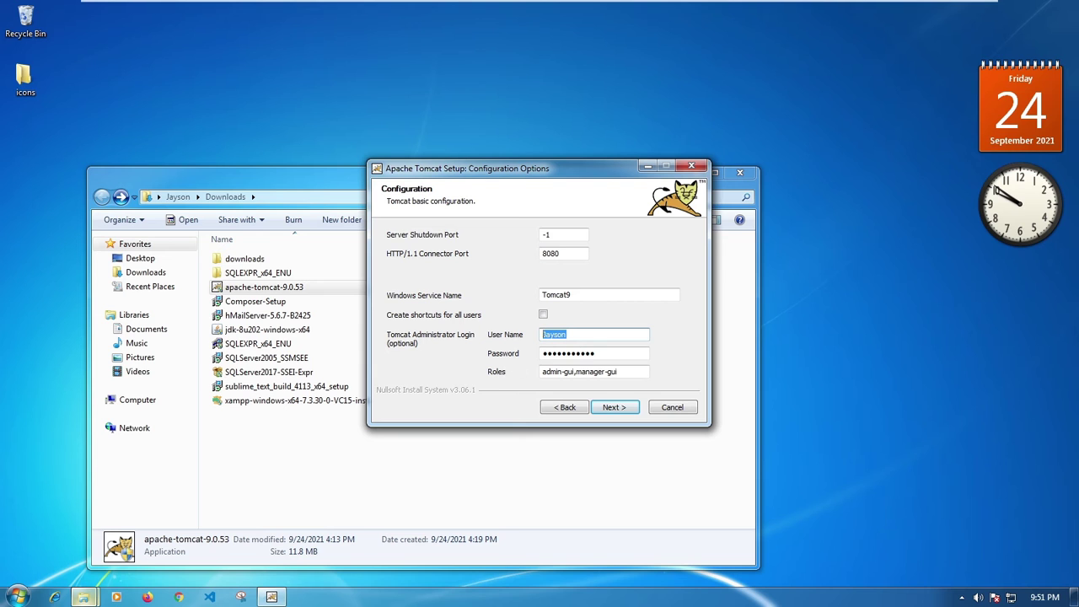
key(Tab)
click(566, 334)
key(Tab)
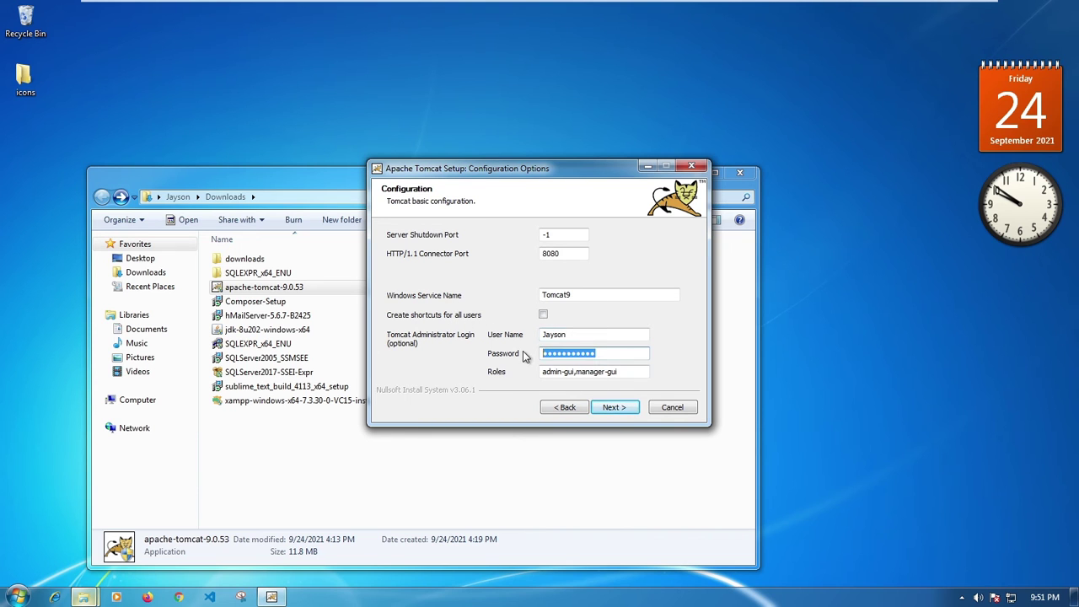
double_click(545, 252)
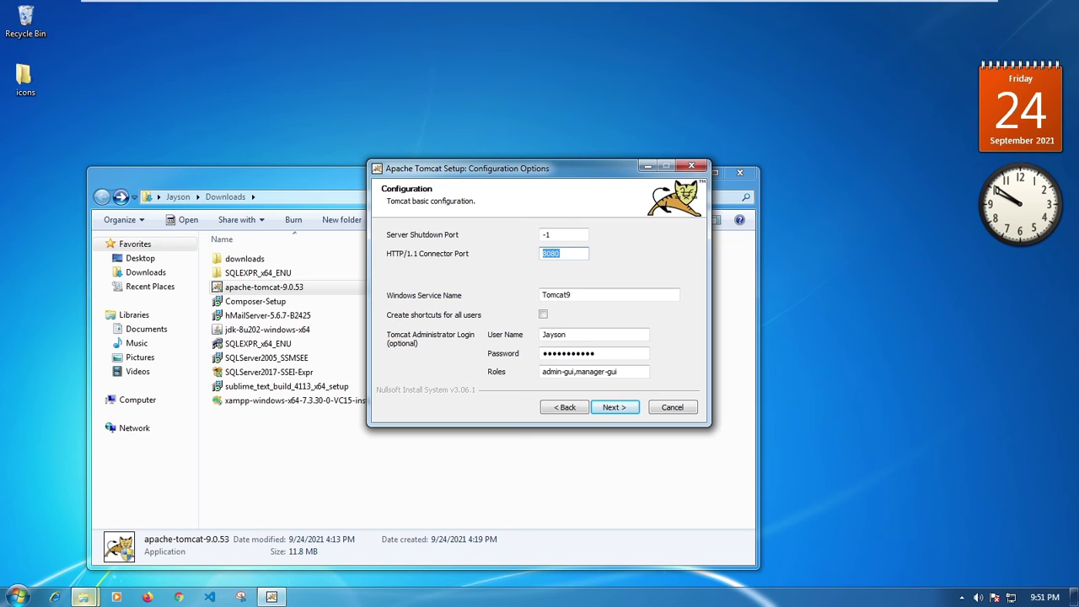
key(Tab)
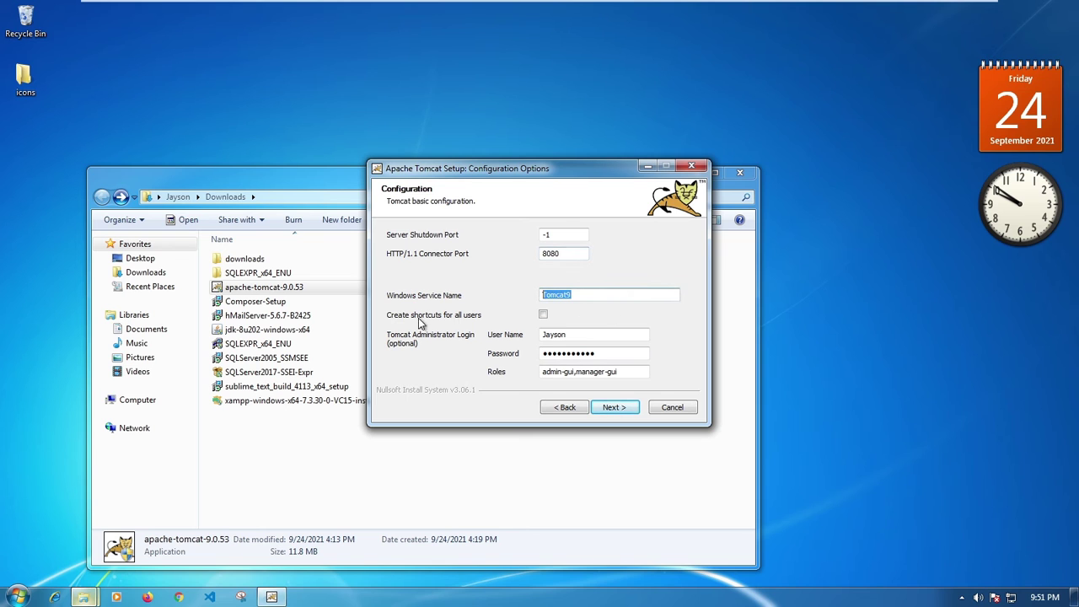
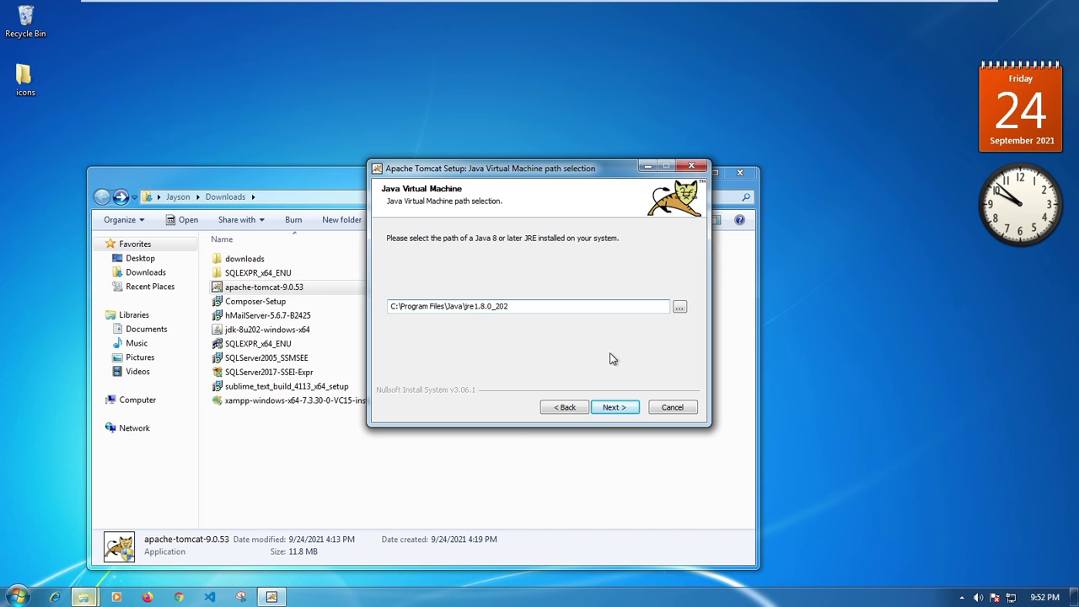
Step: Install Tomcat 9 with the default Java path and install folder, finishing with Run Apache Tomcat checked
click(618, 407)
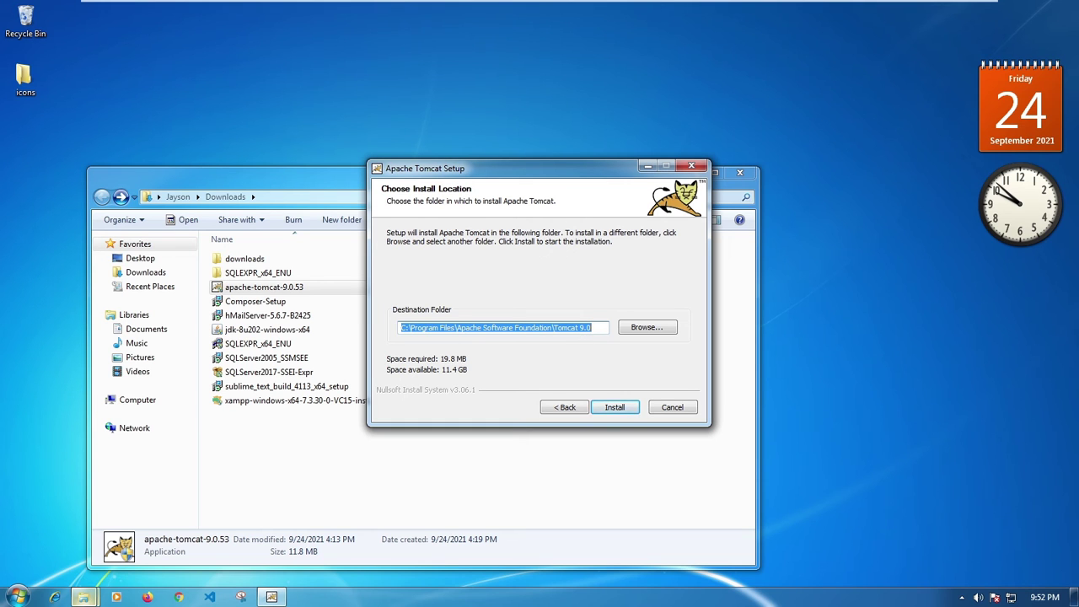
click(621, 408)
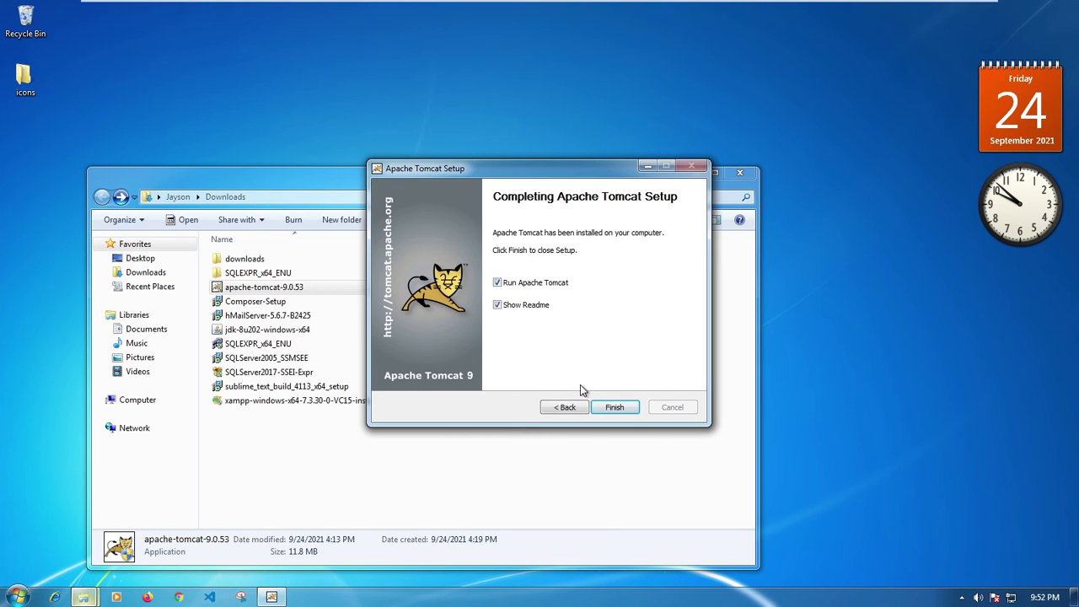
click(620, 407)
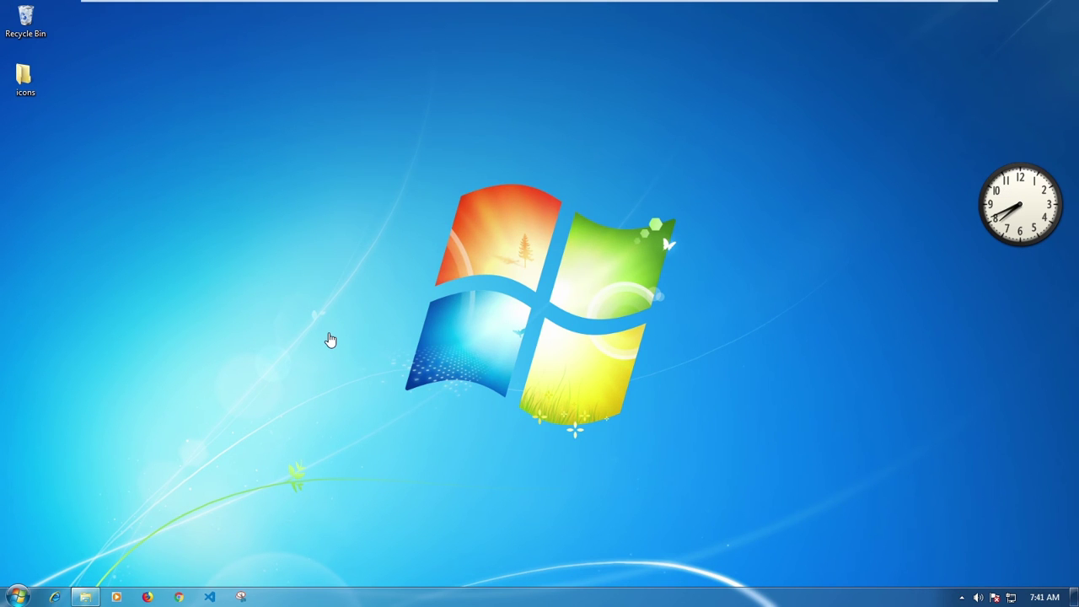
Step: Load localhost:8080 in Firefox to show the Apache Tomcat/9.0.53 welcome page
click(154, 595)
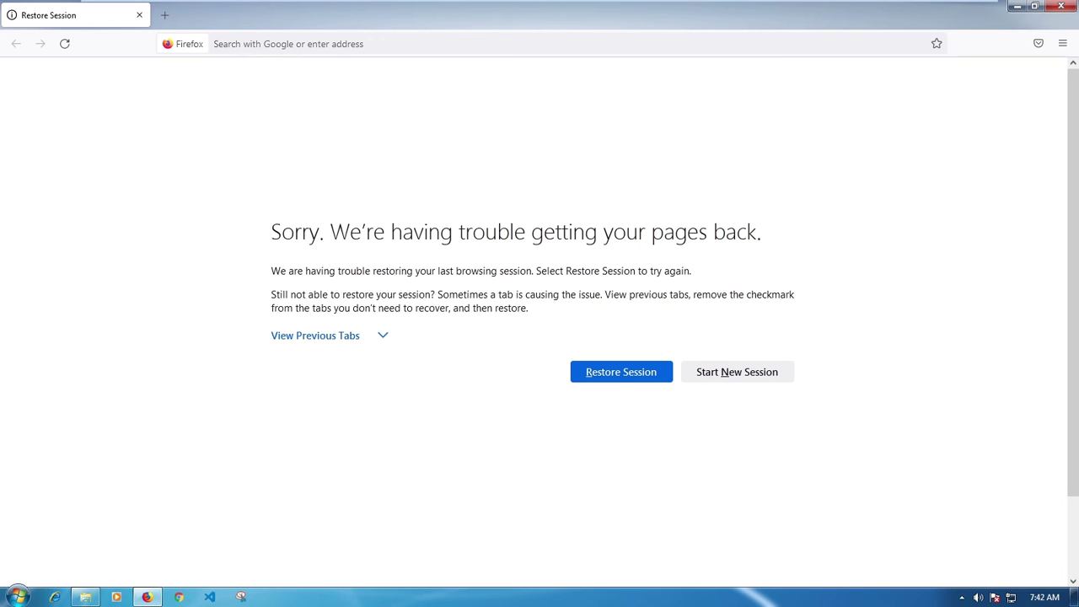
click(213, 44)
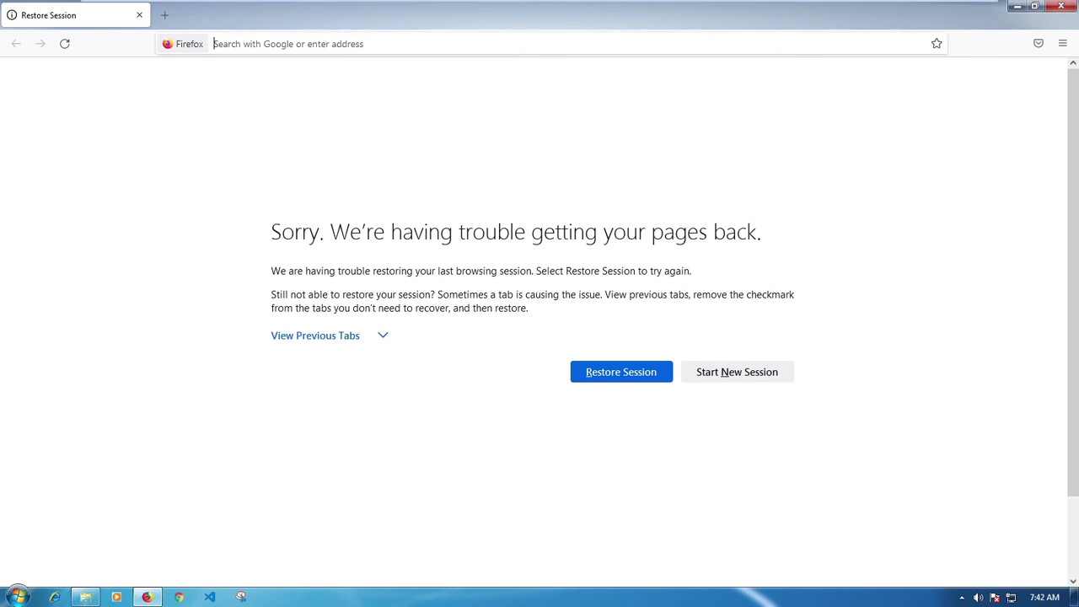
text(loca)
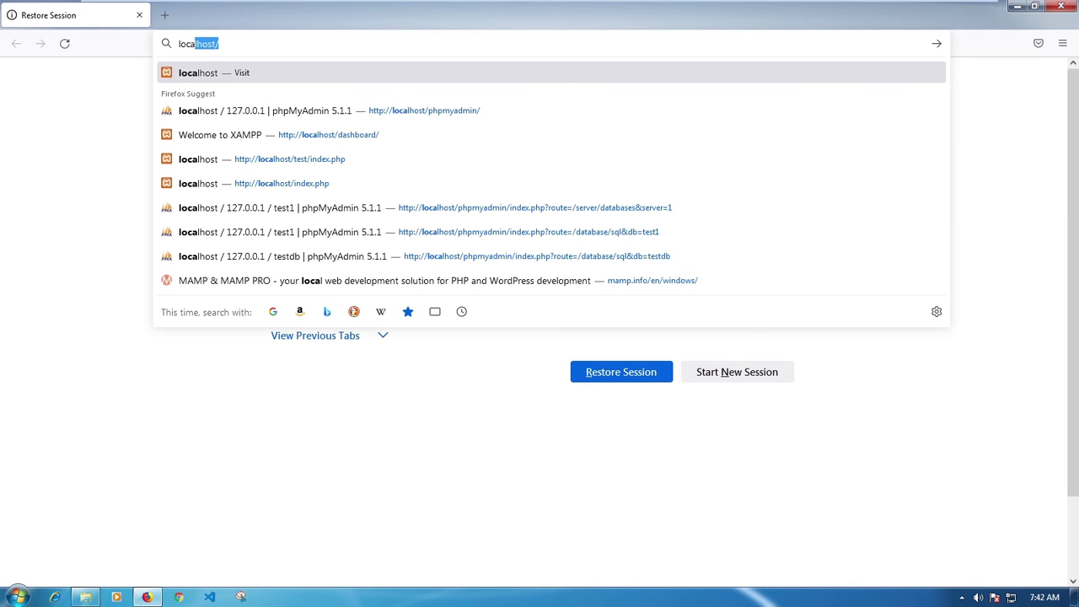
key(Right)
key(BackSpace)
text(:)
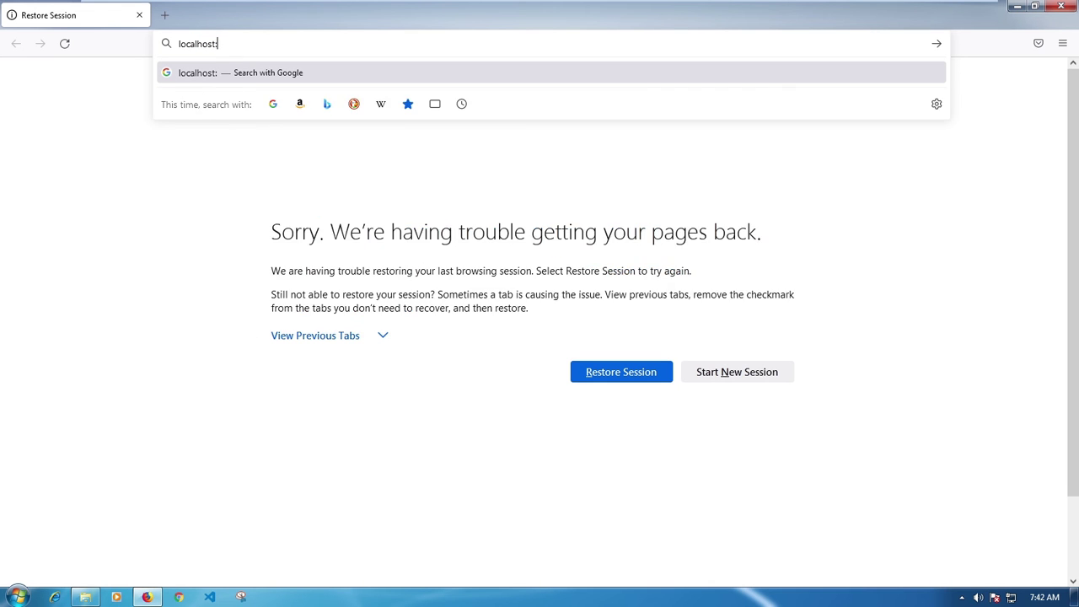
text(8080)
key(Return)
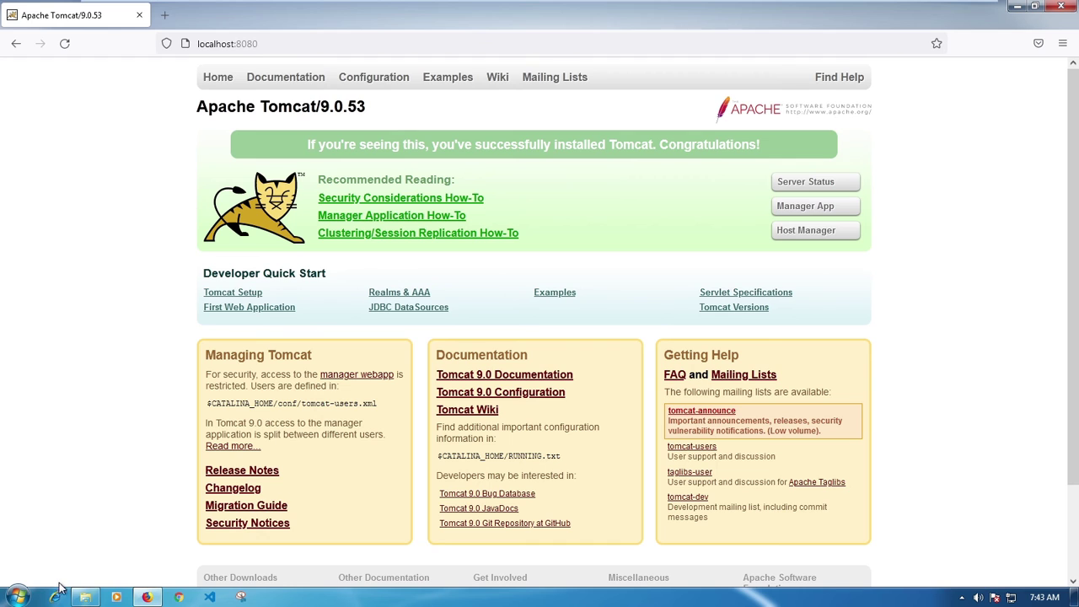
click(18, 596)
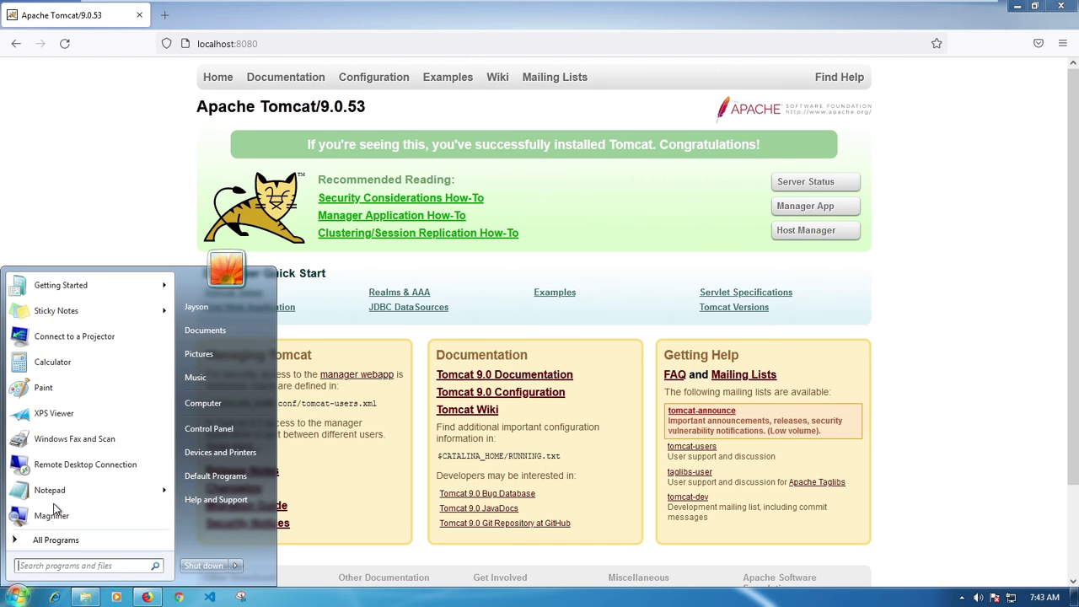
text(run)
key(Return)
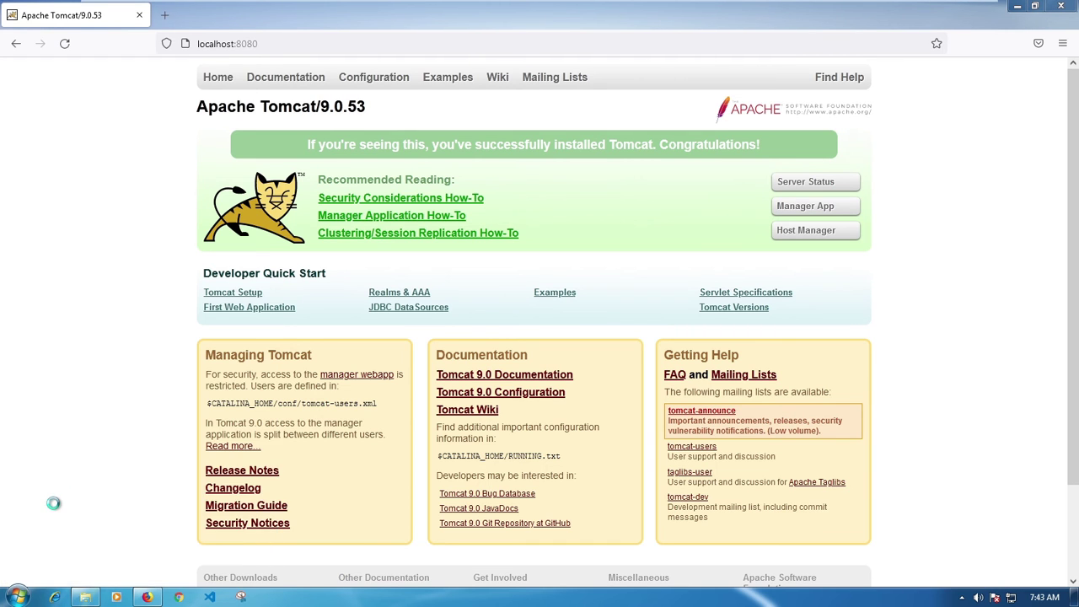
text(s)
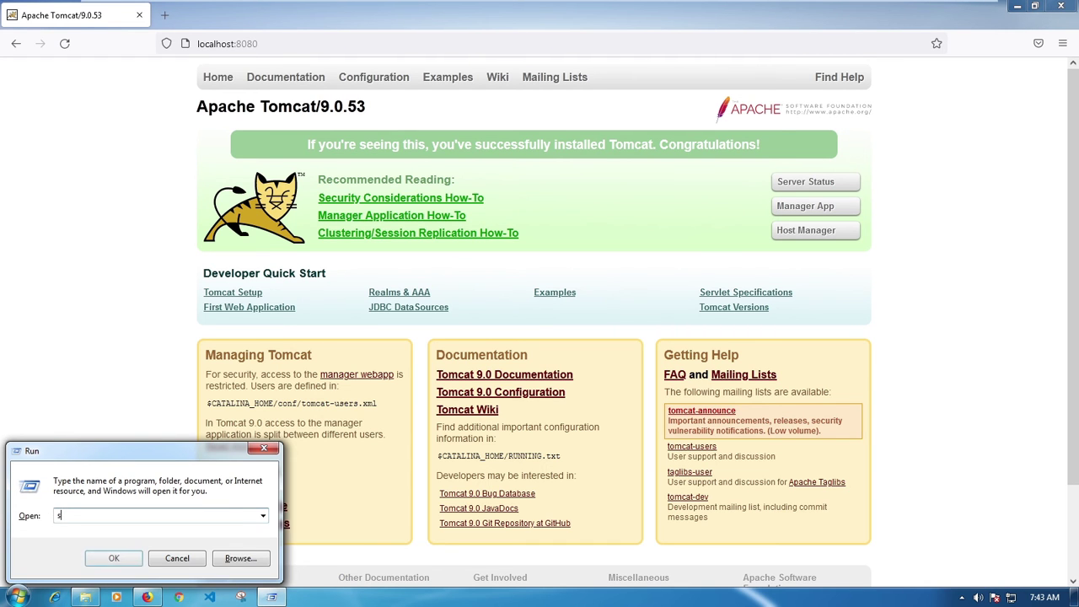
text(ervice)
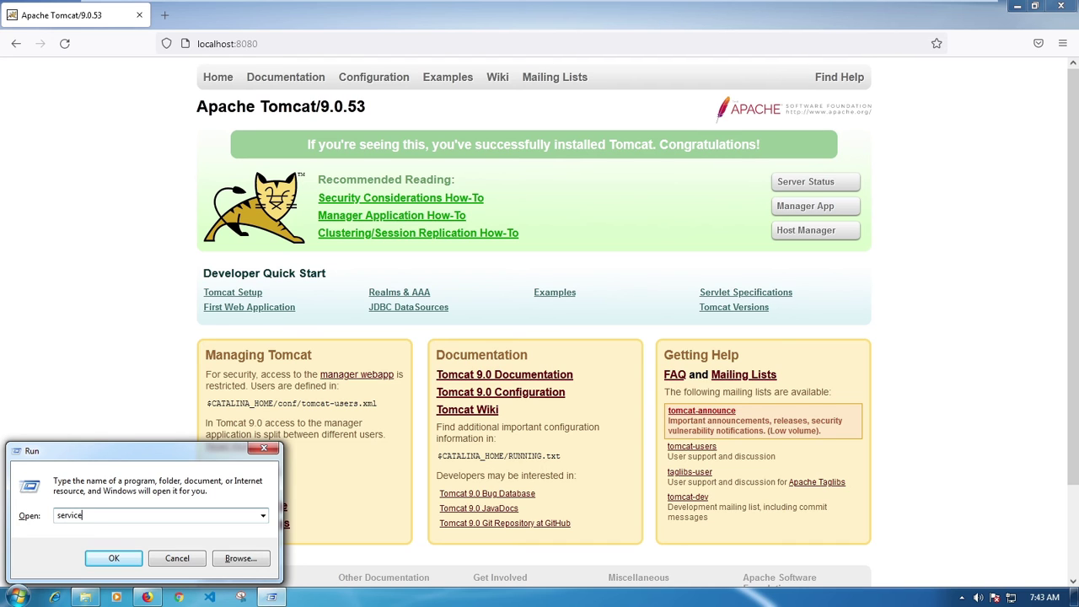
text(s.msc)
key(Return)
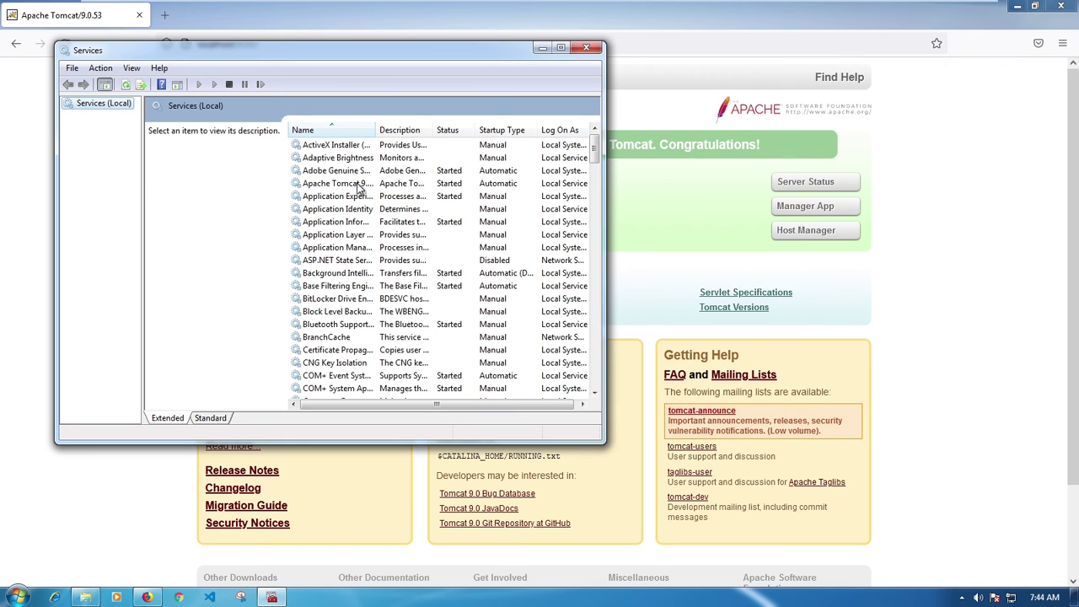
click(361, 184)
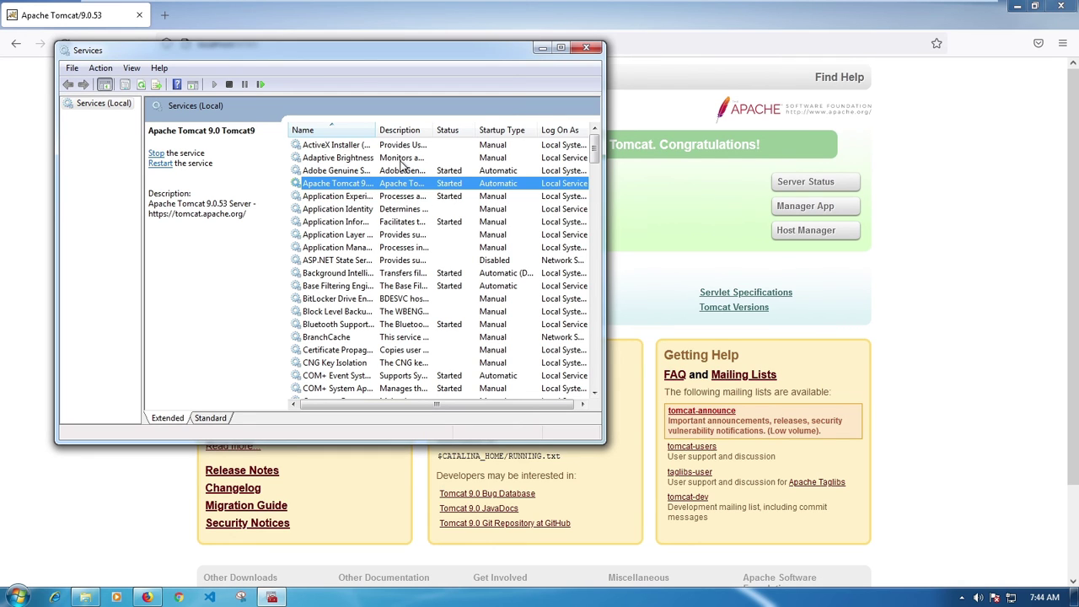
click(586, 50)
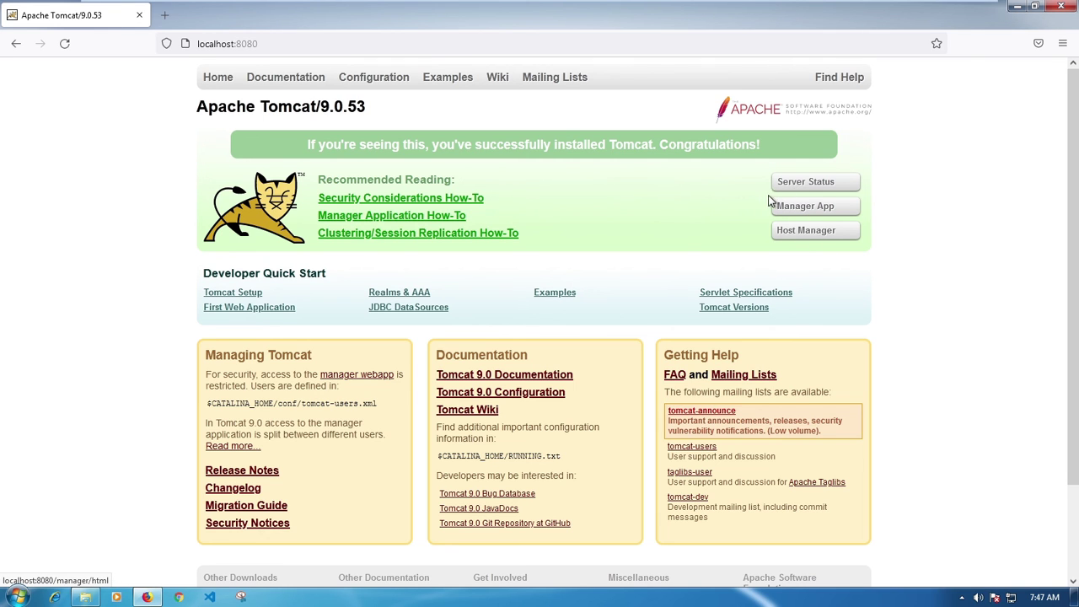
Step: Submit the Manager App username and password, then re-enter the username at the returned sign-in prompt
click(809, 214)
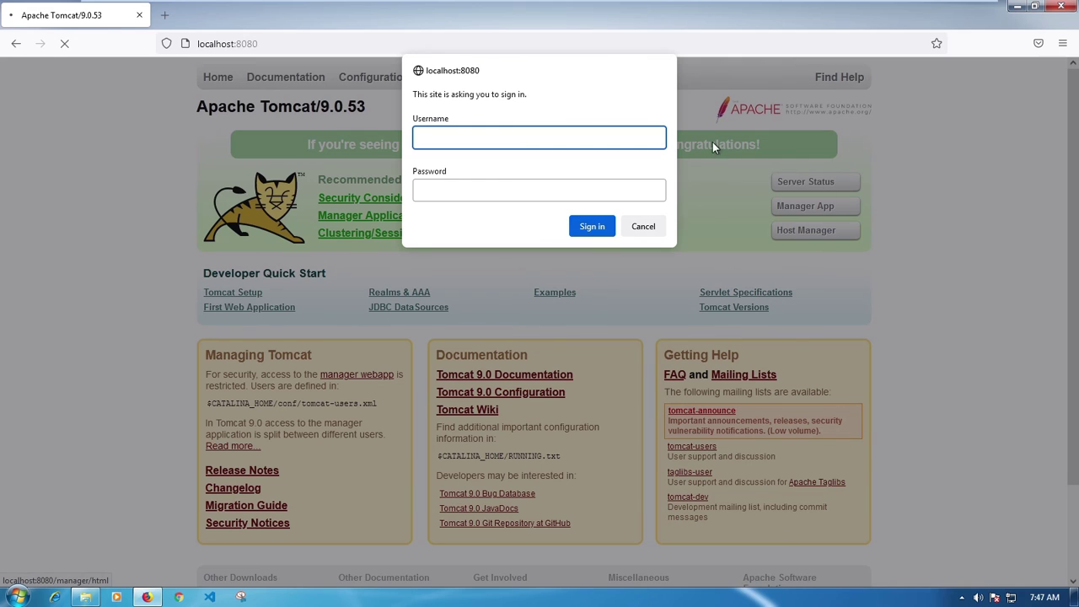
text(Jayson)
key(Tab)
key(Return)
text(Jayso)
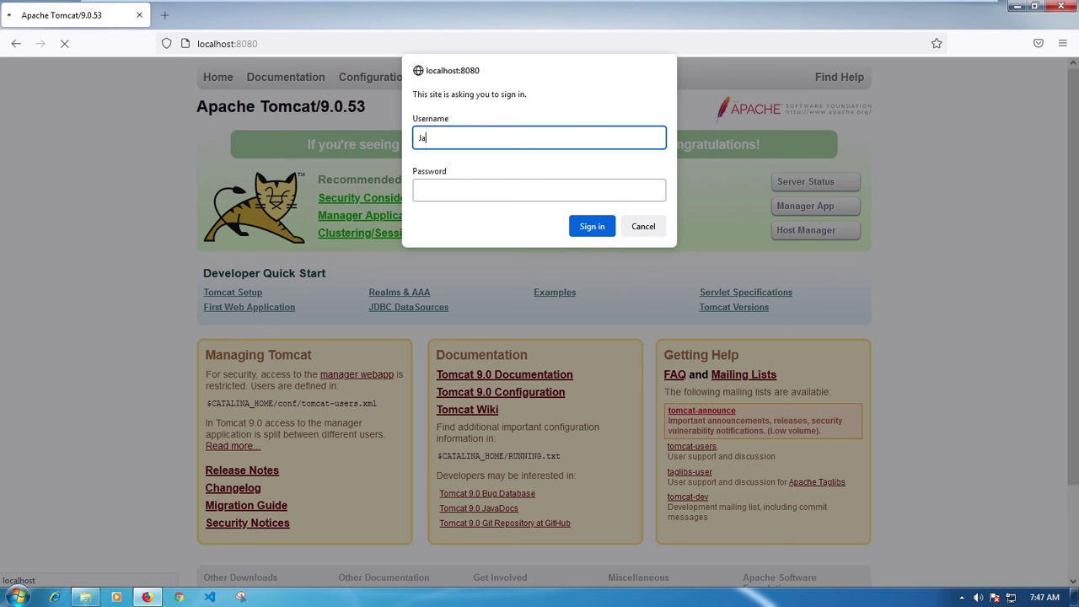
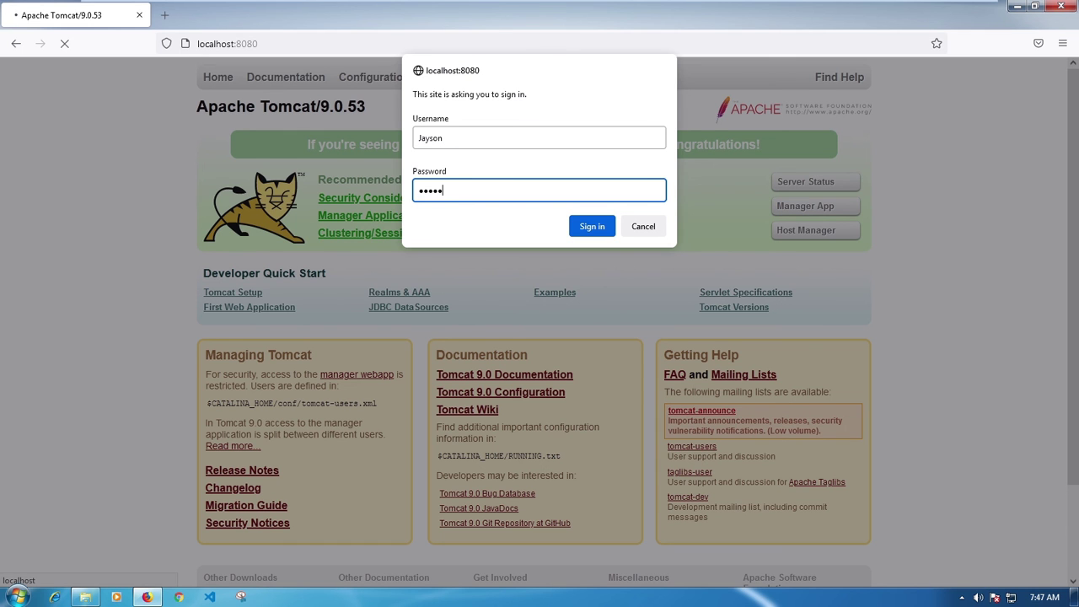
Step: Sign in to the Tomcat Manager with the account password and decline saving the login
text(••)
key(Return)
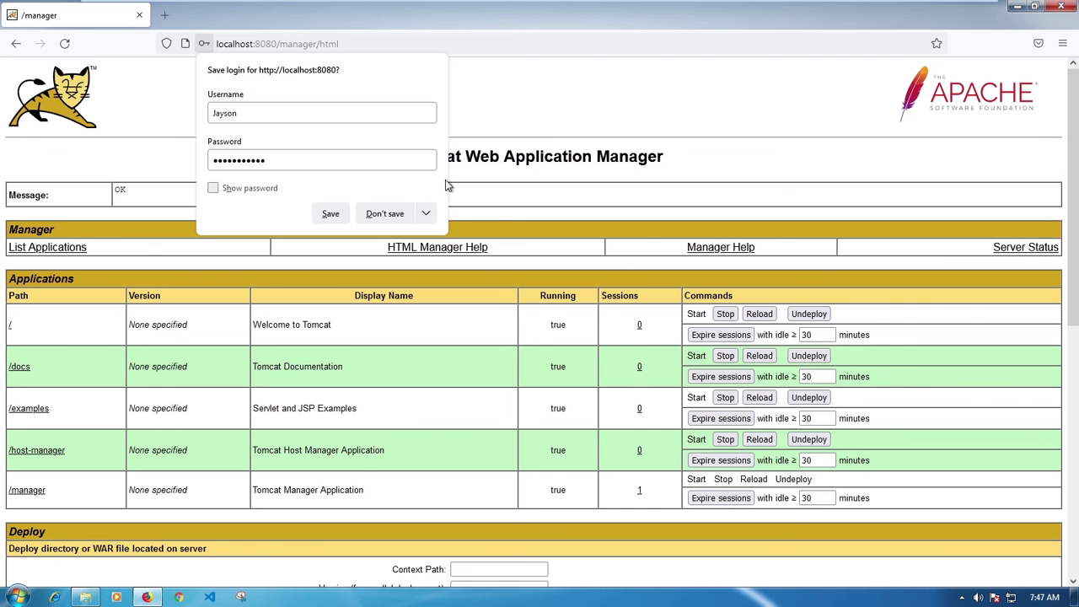
click(386, 215)
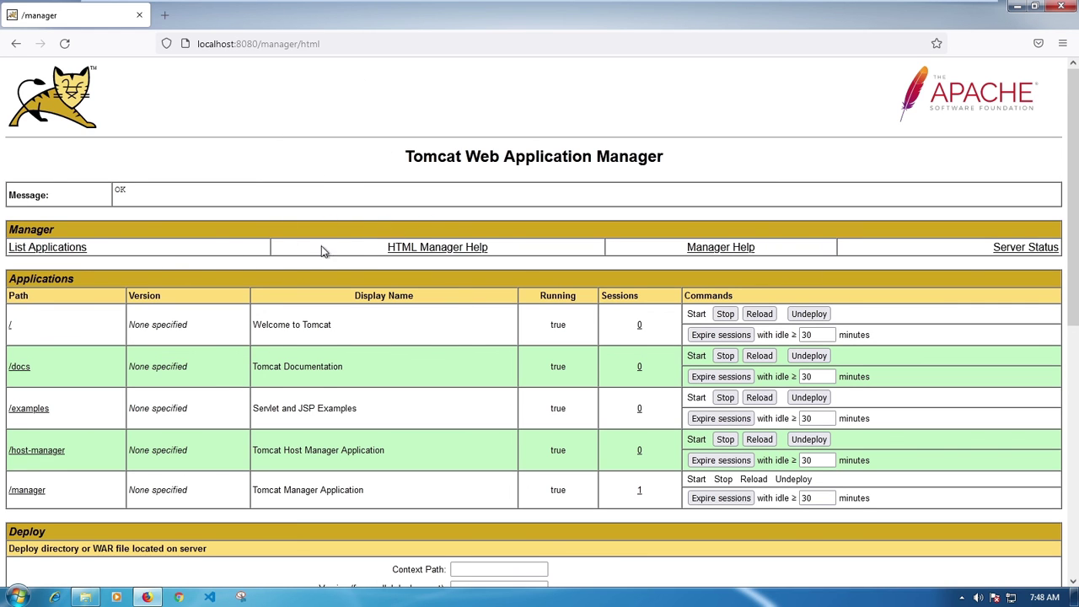
drag(1072, 190, 1040, 369)
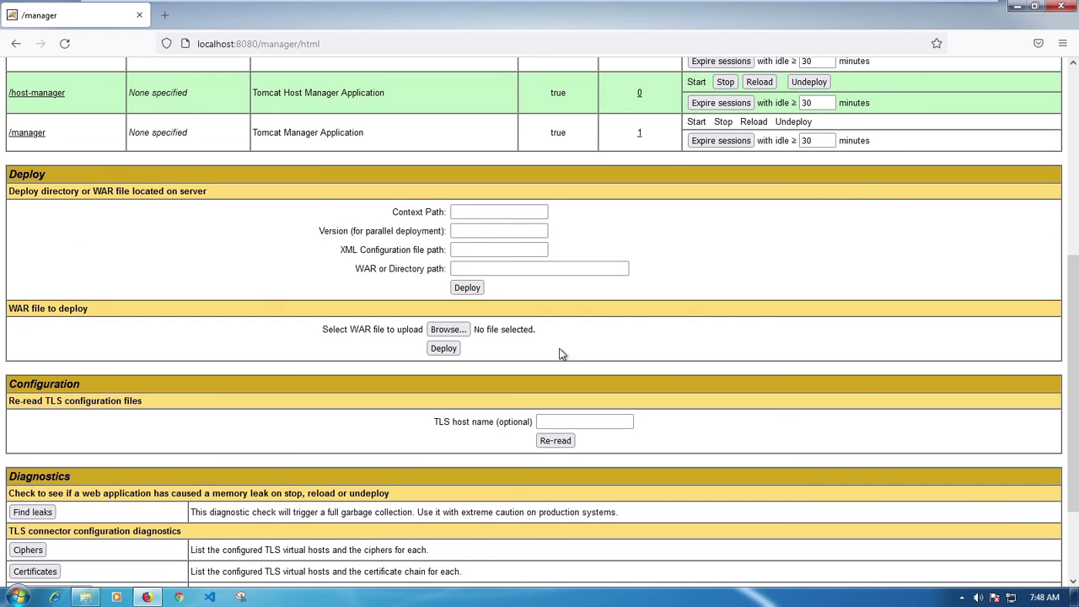
click(451, 330)
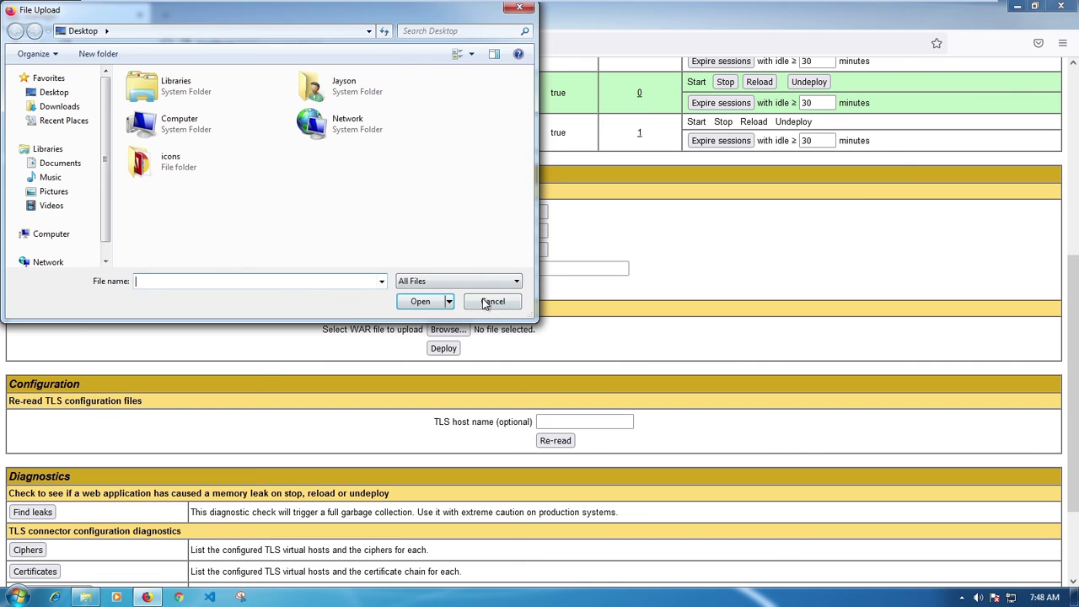
click(492, 302)
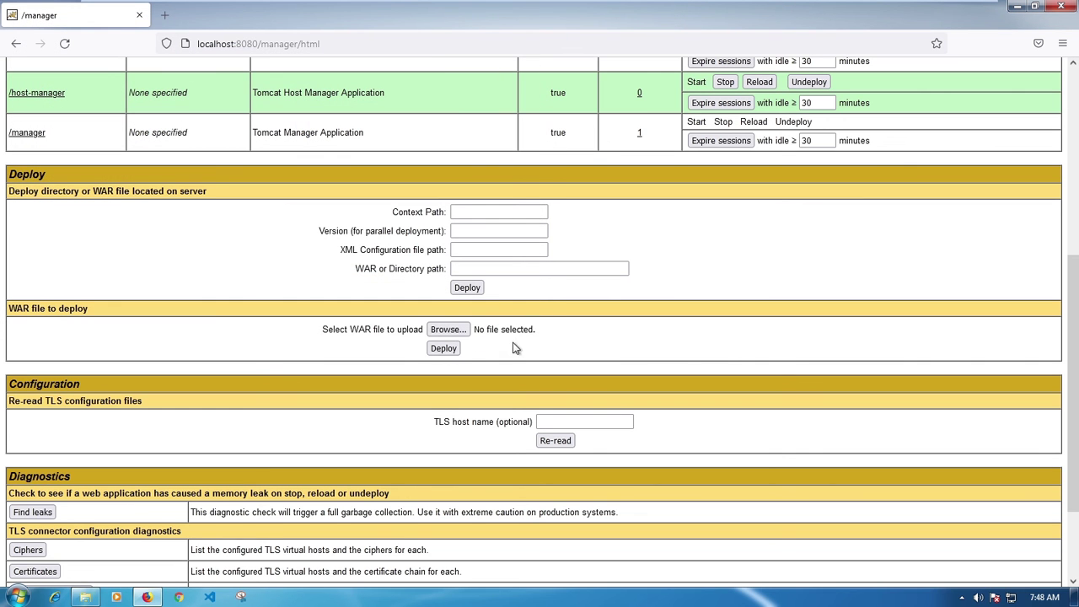
scroll(272, 282, up, 5)
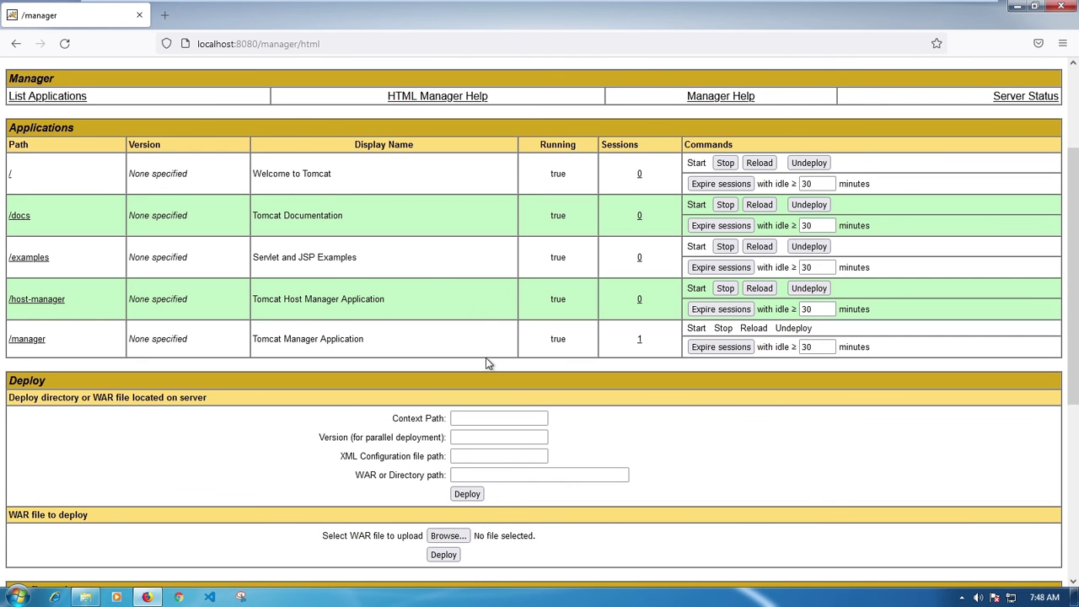
scroll(492, 361, up, 4)
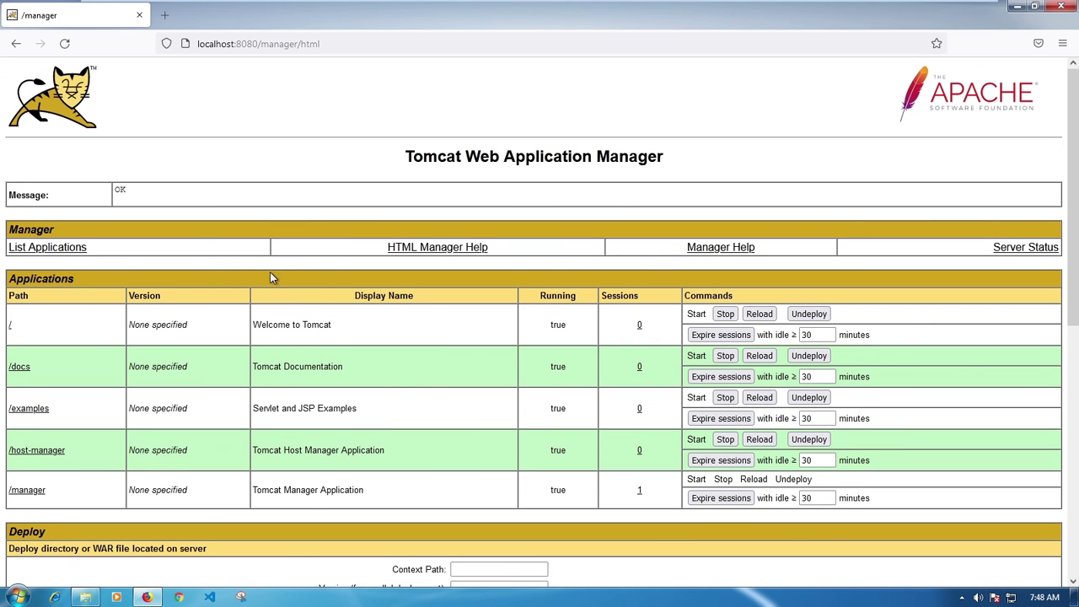
scroll(410, 375, down, 5)
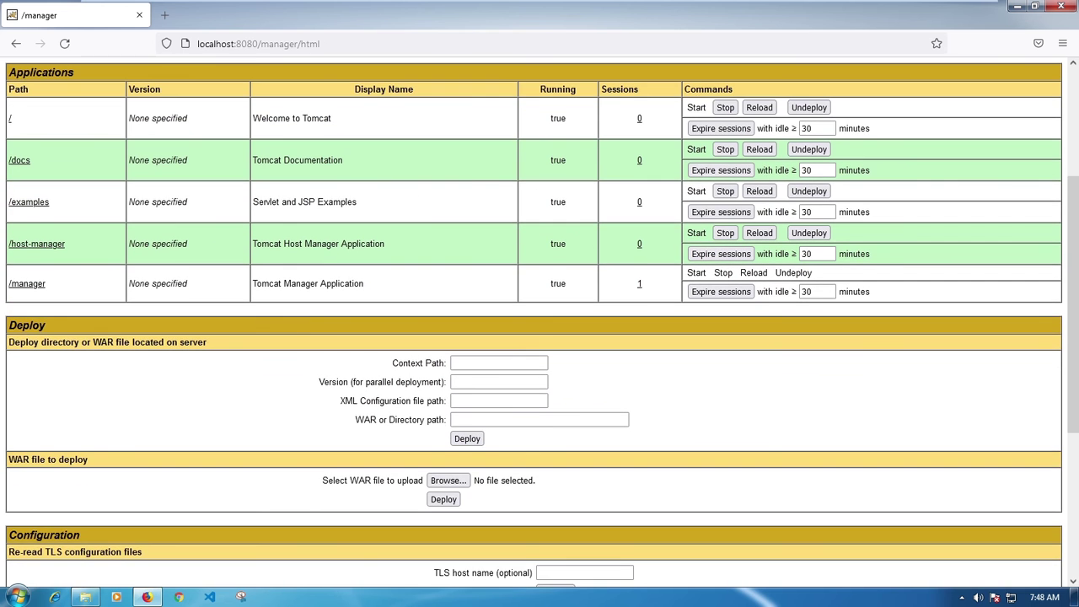
scroll(436, 364, down, 4)
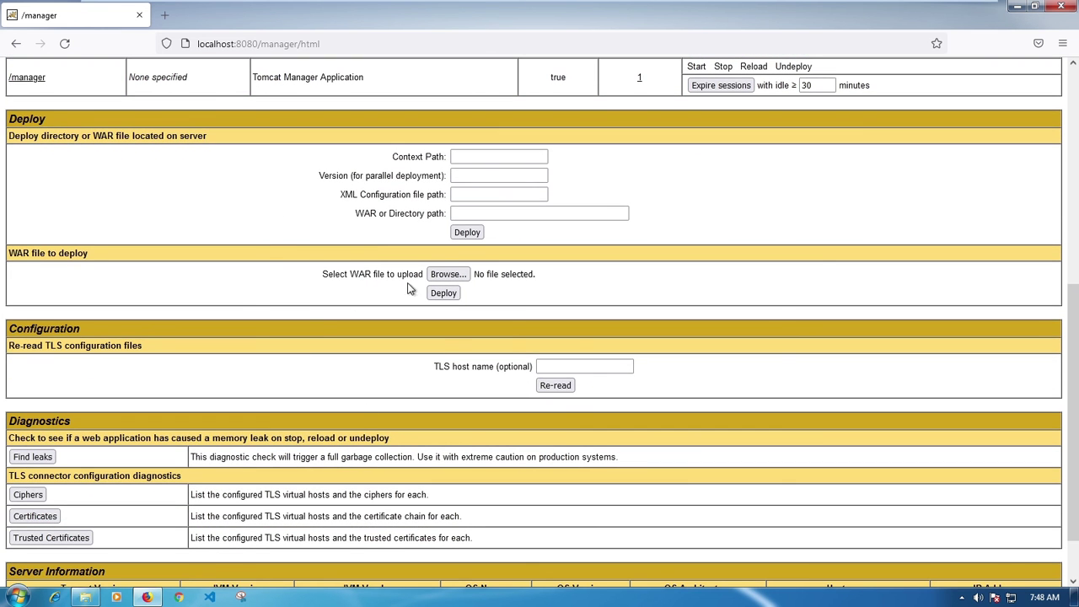
scroll(568, 342, up, 2)
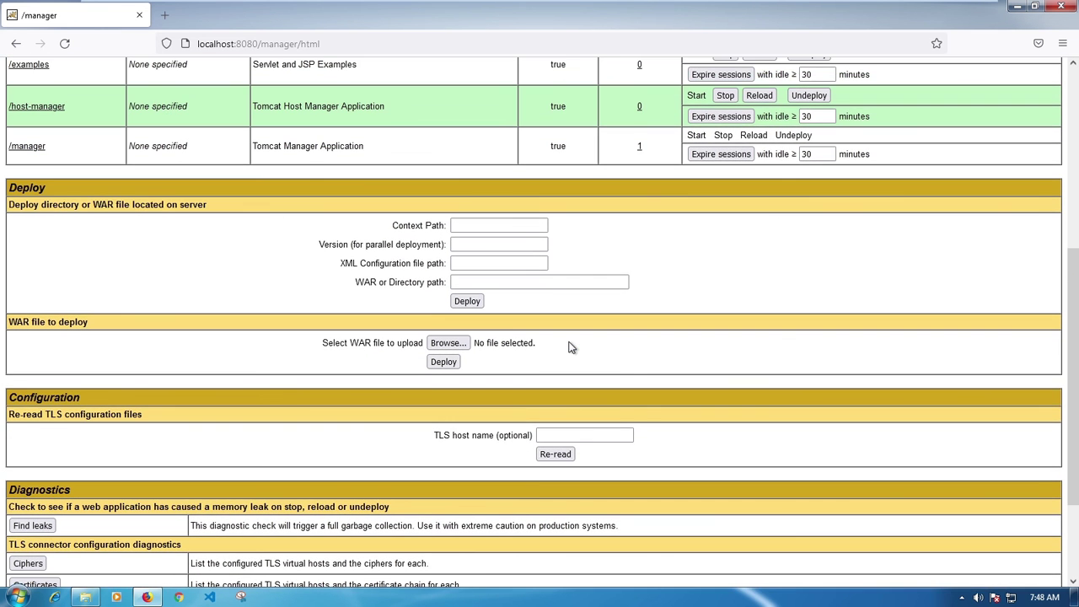
scroll(630, 366, up, 8)
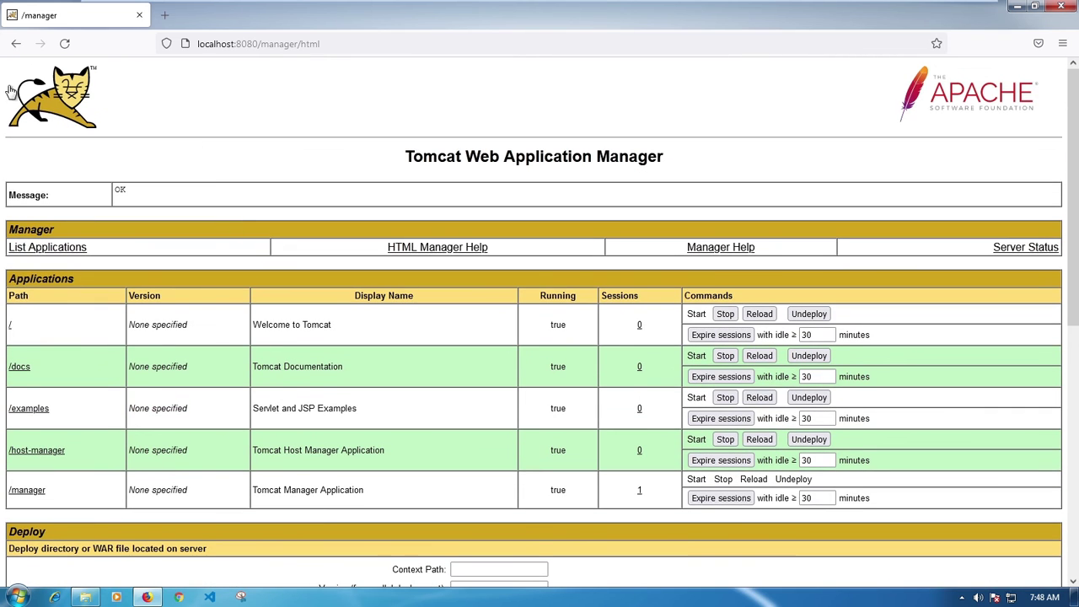
Step: Go back to the Tomcat home page and open Host Manager, cancelling the sign-in request
click(16, 43)
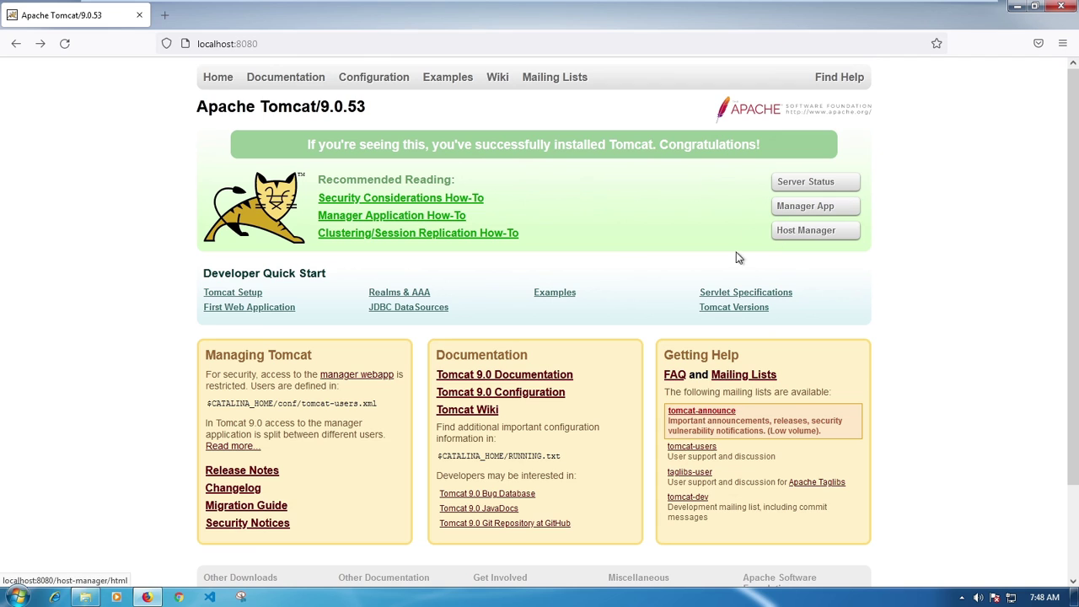
click(816, 242)
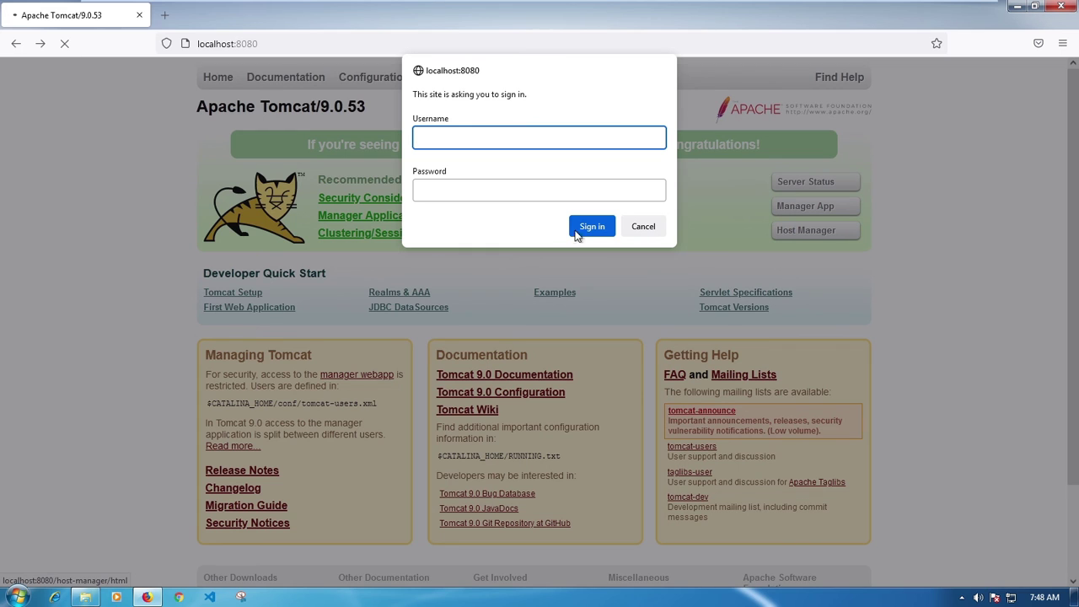
click(640, 229)
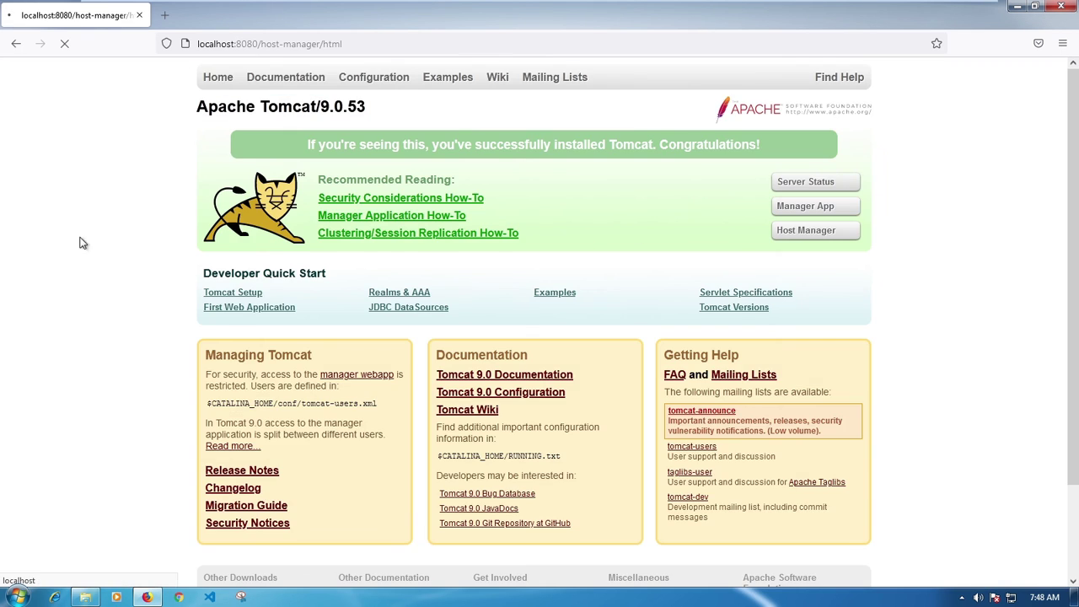
Step: Close the Firefox window, leaving only the Windows desktop
click(1064, 8)
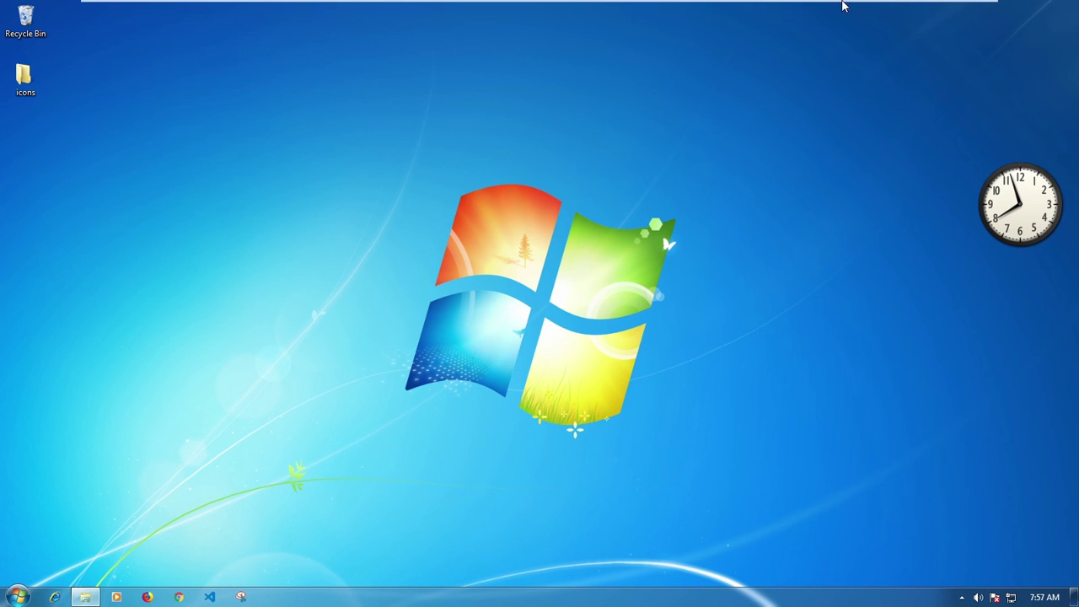
mouse_move(898, 2)
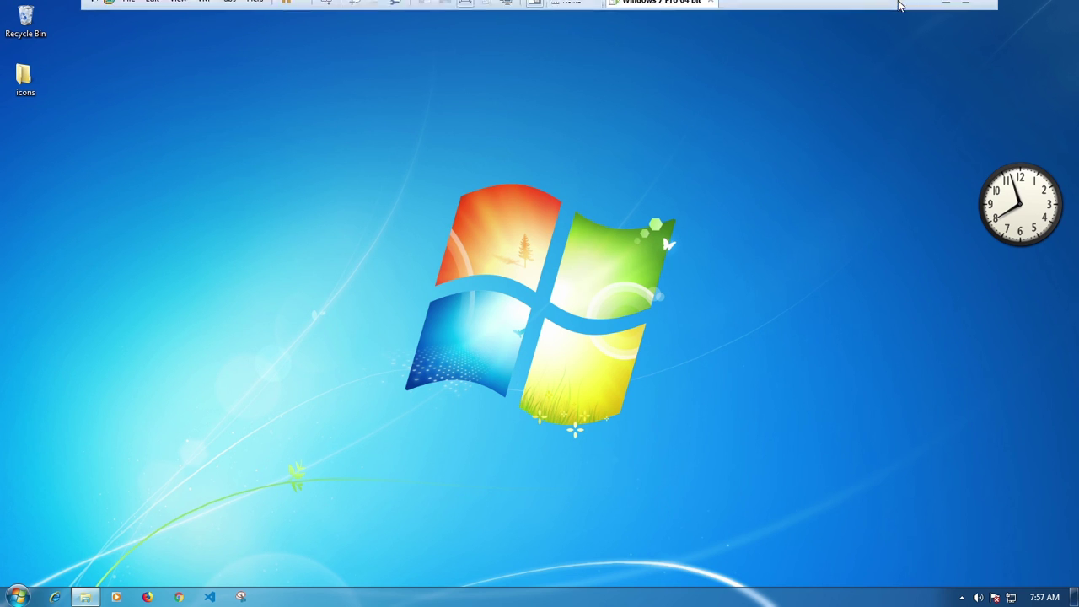